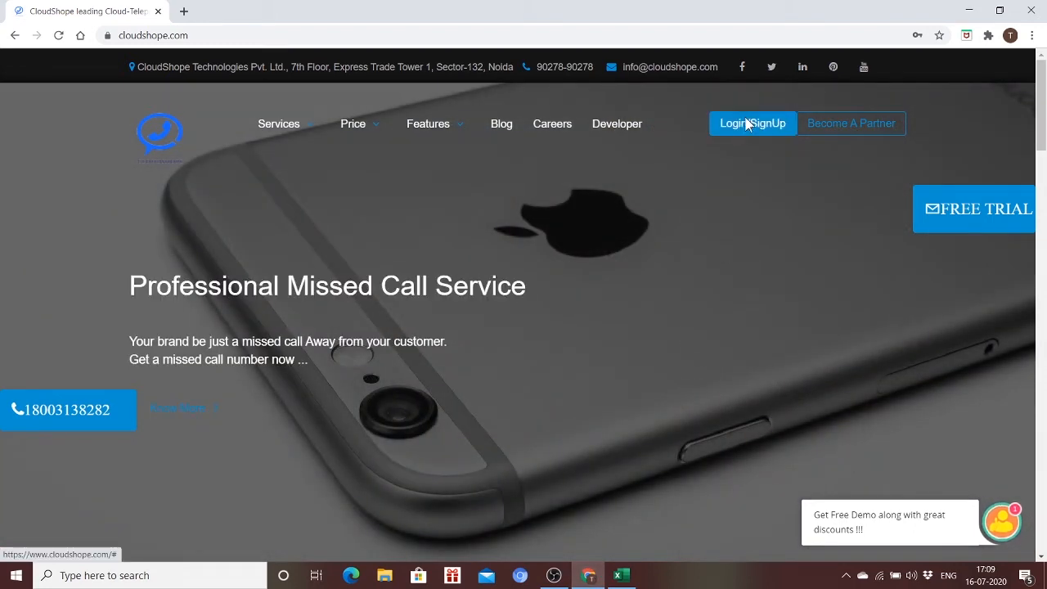
Log in to the existing account with the saved username and account password.
{"action": "left_click", "coordinate": [746, 124]}
{"action": "left_click", "coordinate": [693, 319]}
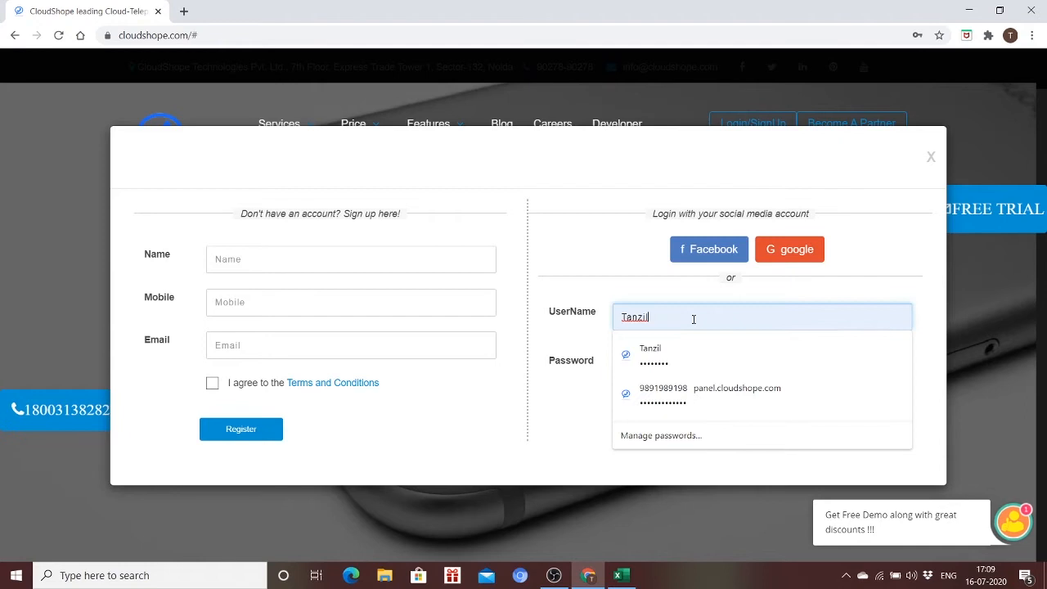
{"action": "left_click", "coordinate": [685, 361]}
{"action": "left_click", "coordinate": [652, 423]}
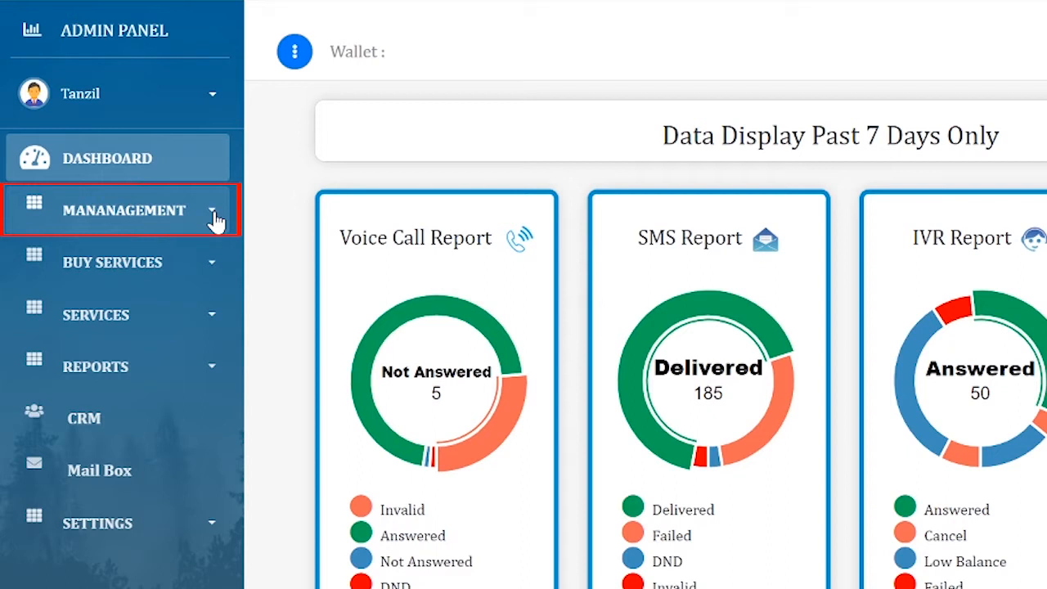
Open the Agent Management page with the group and agent lists.
{"action": "left_click", "coordinate": [216, 219]}
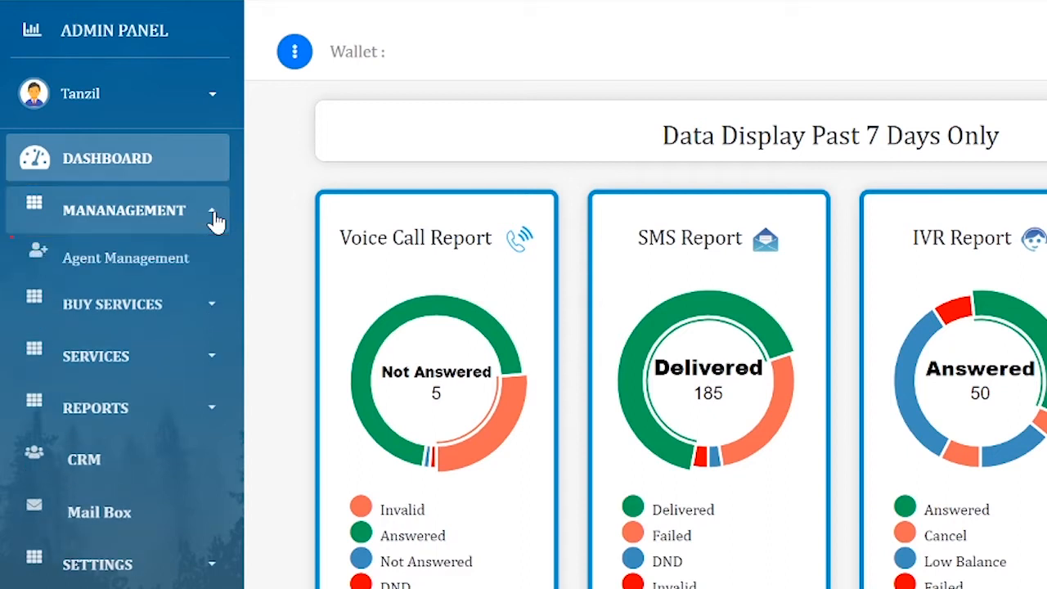
{"action": "left_click", "coordinate": [178, 259]}
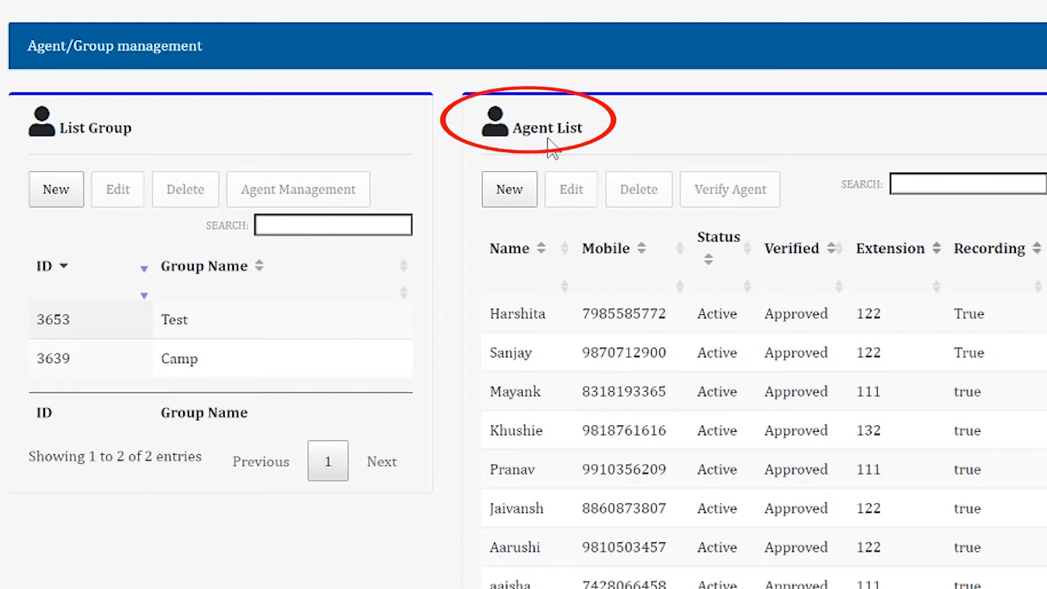
{"action": "left_click", "coordinate": [512, 197]}
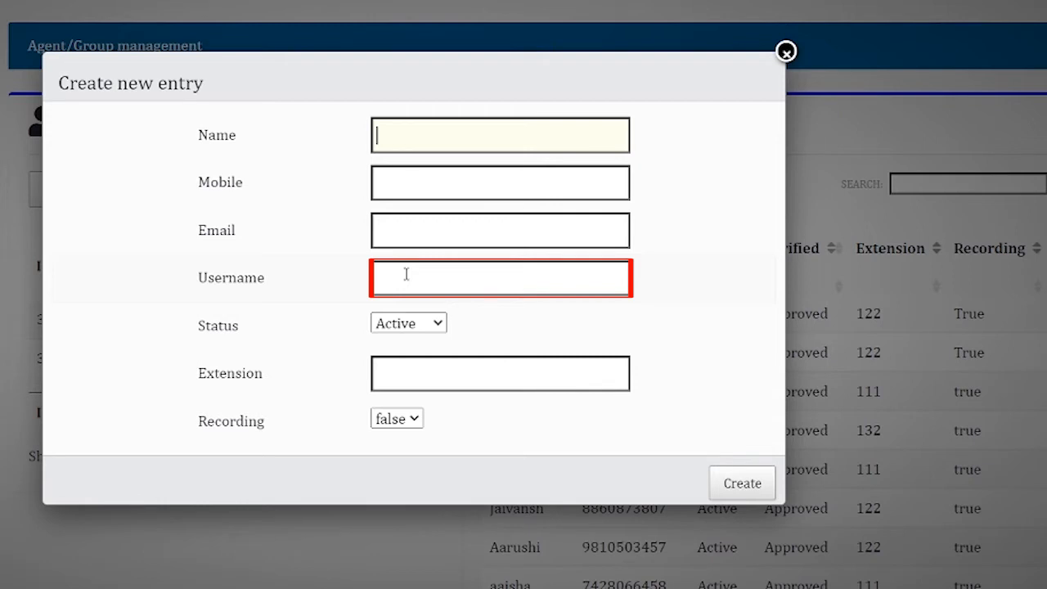
{"action": "left_click", "coordinate": [432, 325]}
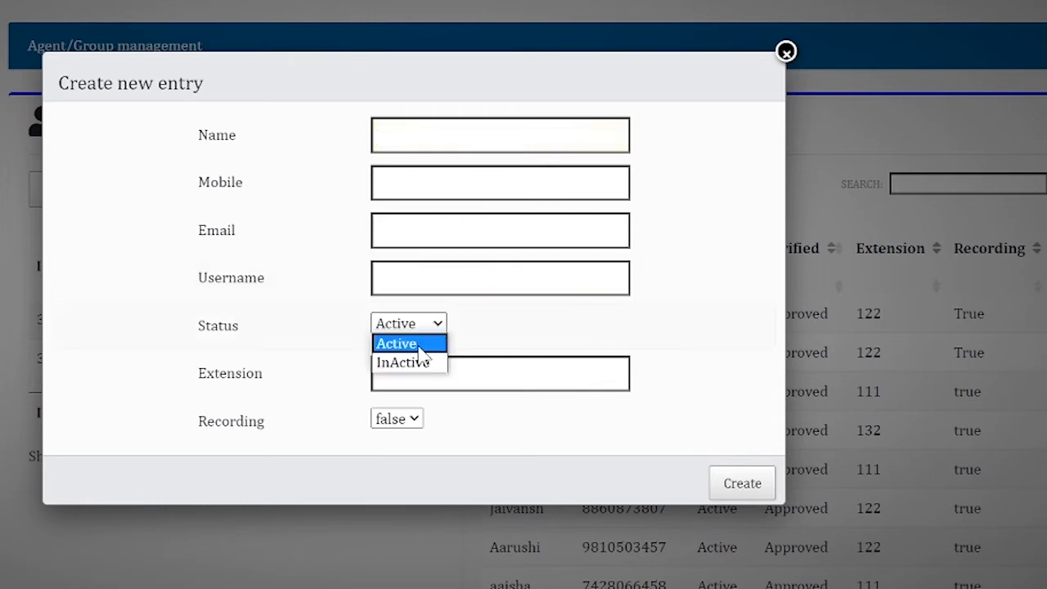
{"action": "left_click", "coordinate": [419, 347]}
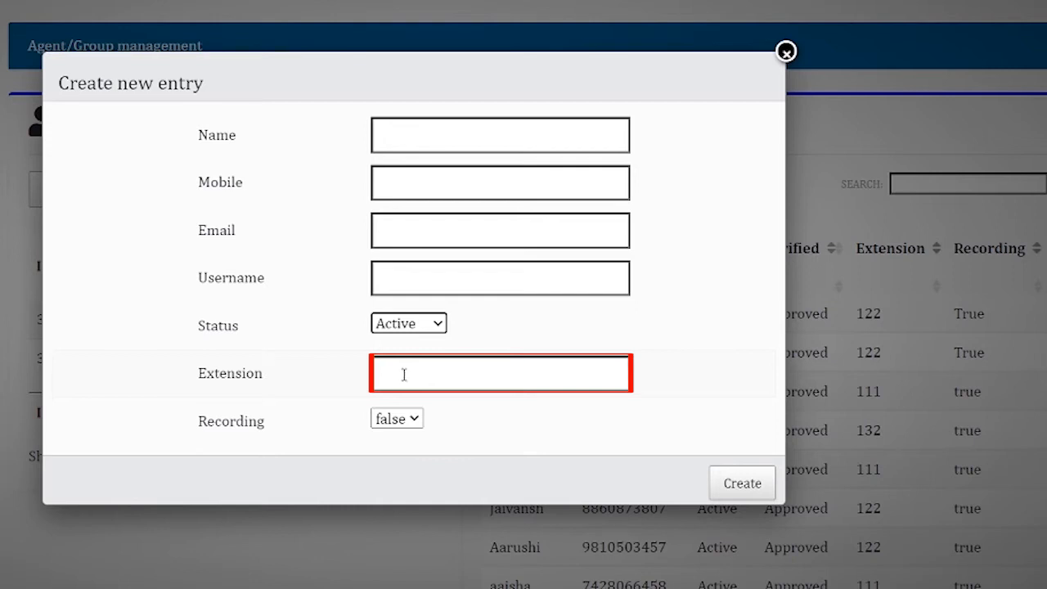
{"action": "left_click", "coordinate": [414, 419]}
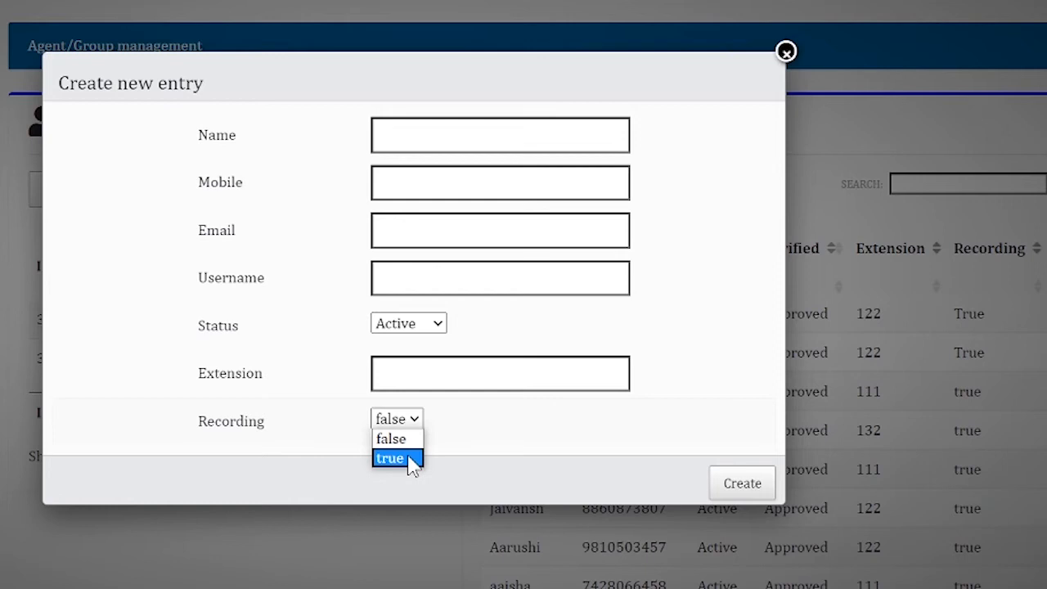
{"action": "left_click", "coordinate": [413, 459]}
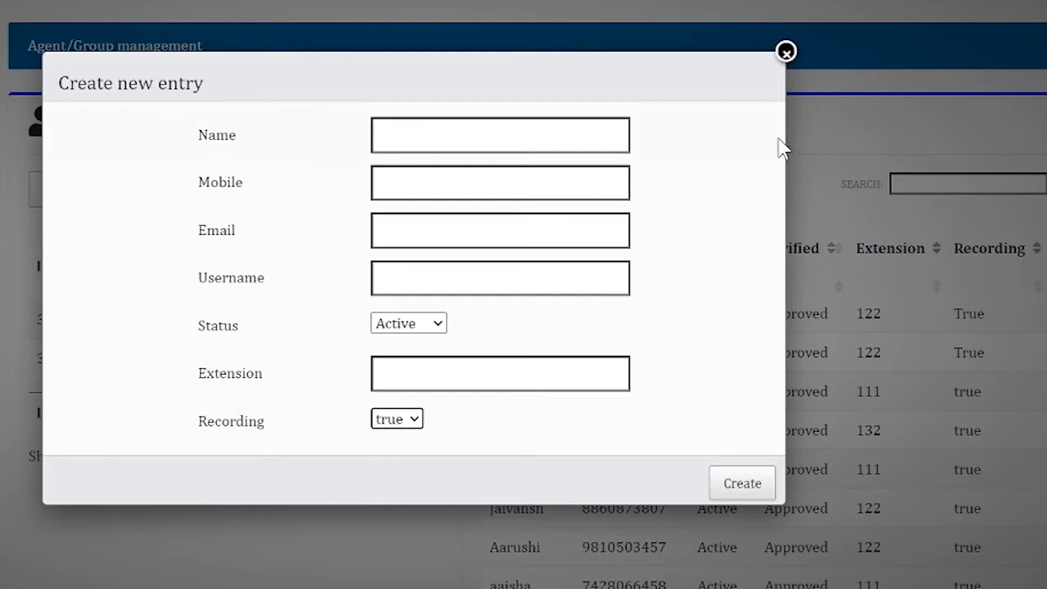
{"action": "left_click", "coordinate": [786, 53]}
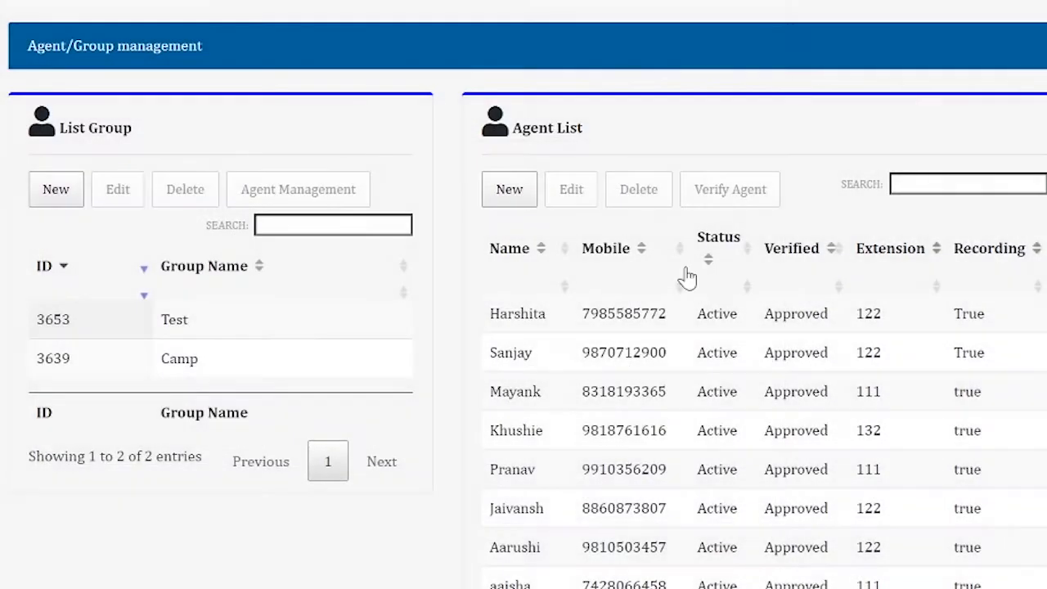
Request verification of the first agent in the agent list.
{"action": "left_click", "coordinate": [553, 317]}
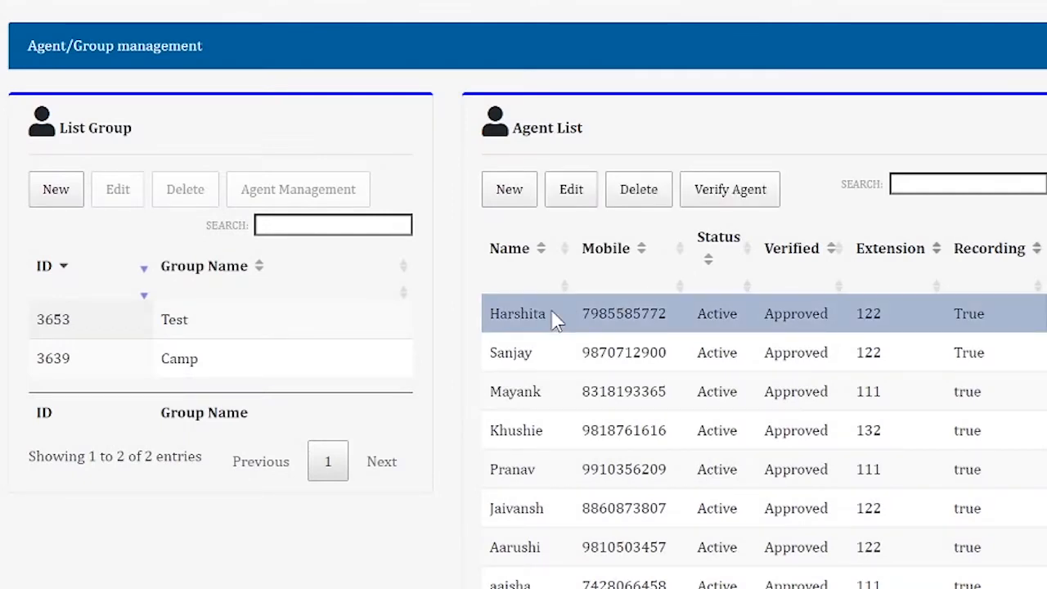
{"action": "left_click", "coordinate": [736, 203]}
Create a new agent group named Rest.
{"action": "left_click", "coordinate": [55, 193]}
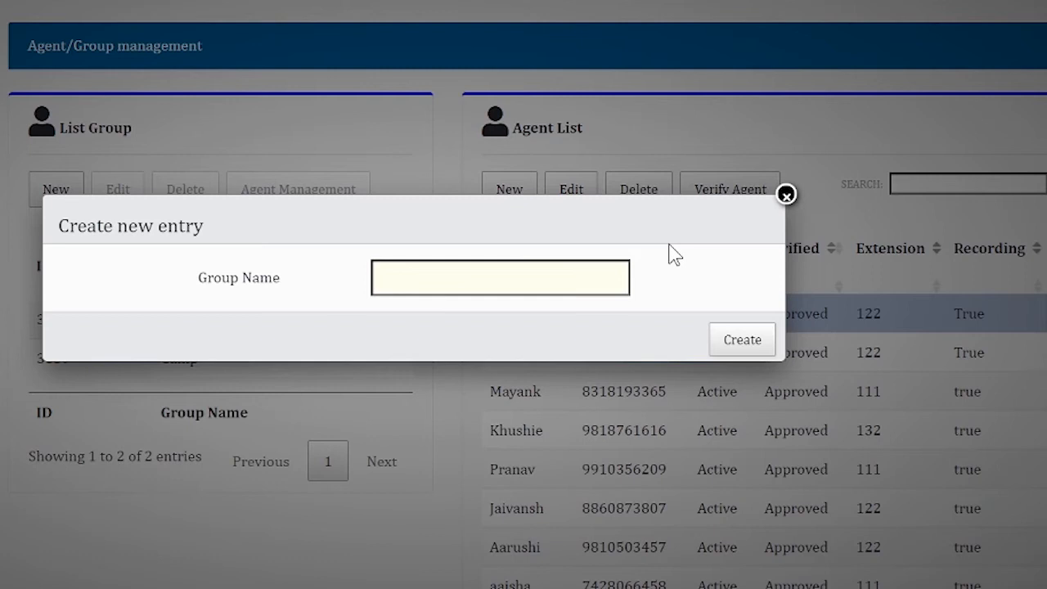
{"action": "type", "text": "Rest"}
{"action": "left_click", "coordinate": [744, 338]}
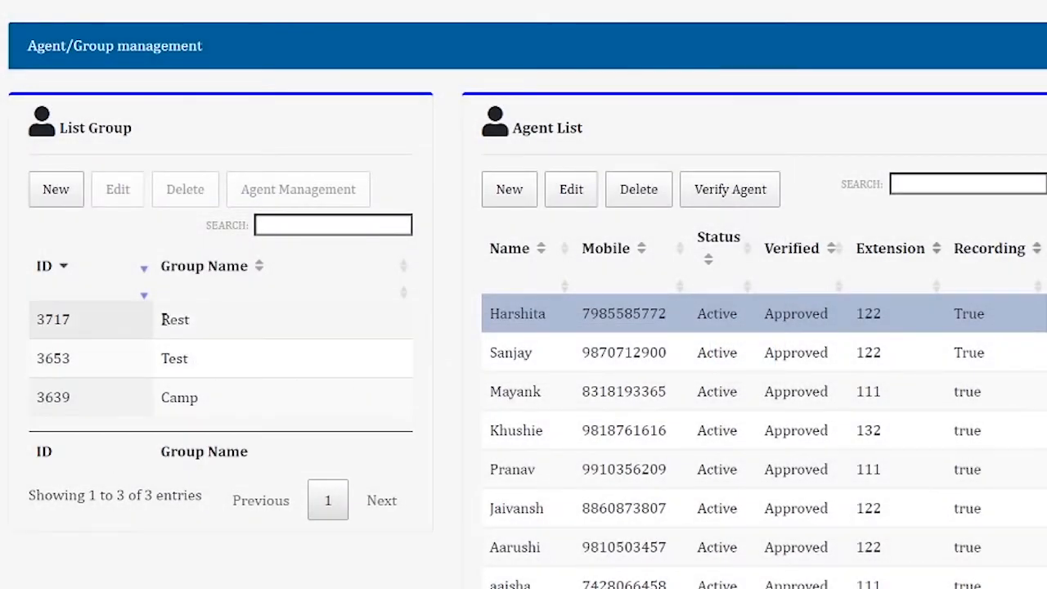
Add the verified agent to the Rest group with priority 1 and close the group's agent list.
{"action": "left_click", "coordinate": [163, 320]}
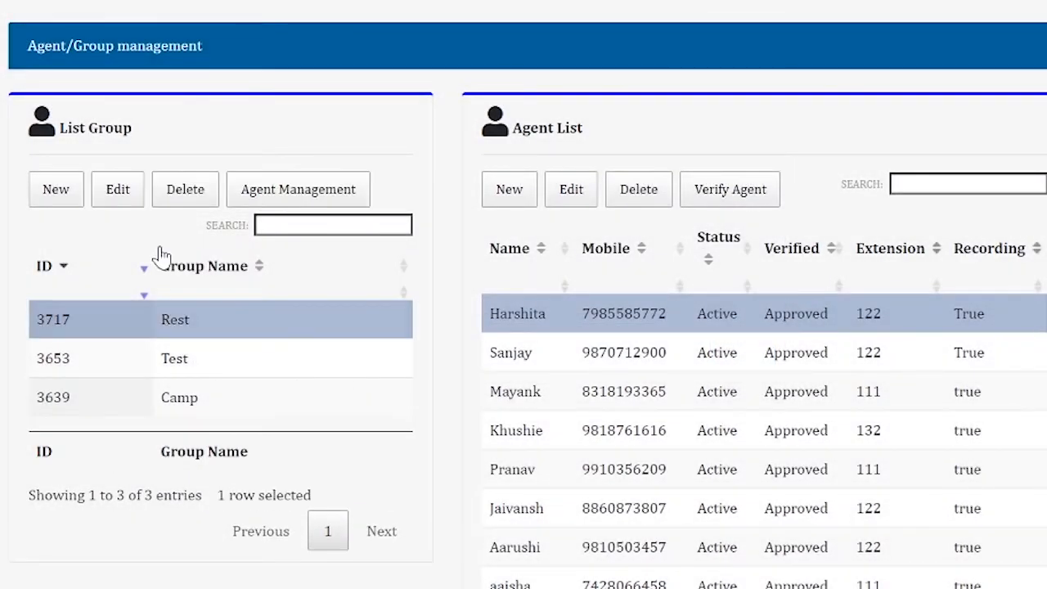
{"action": "left_click", "coordinate": [278, 199]}
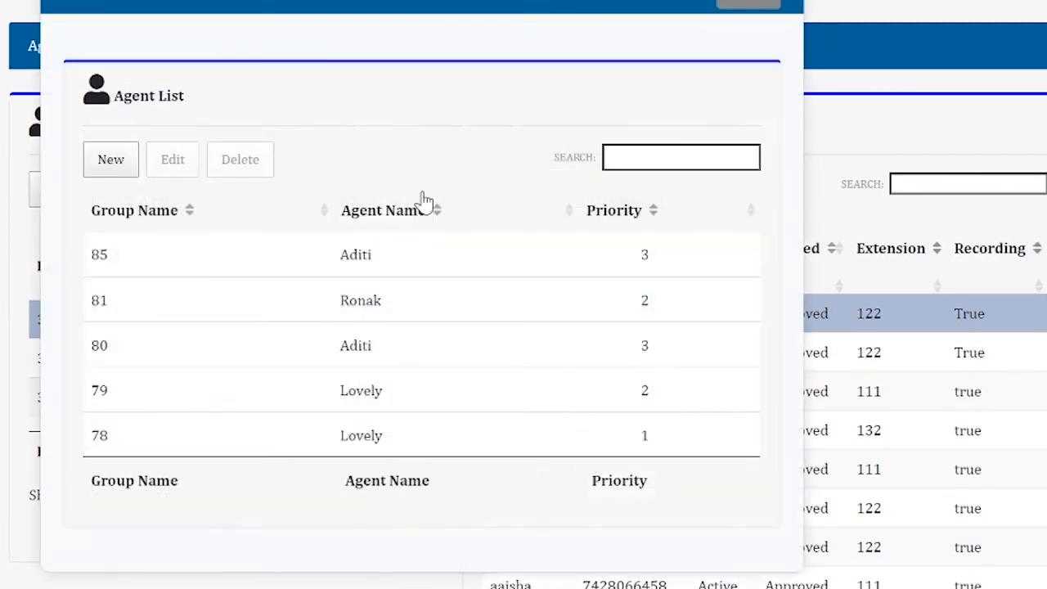
{"action": "left_click", "coordinate": [125, 173]}
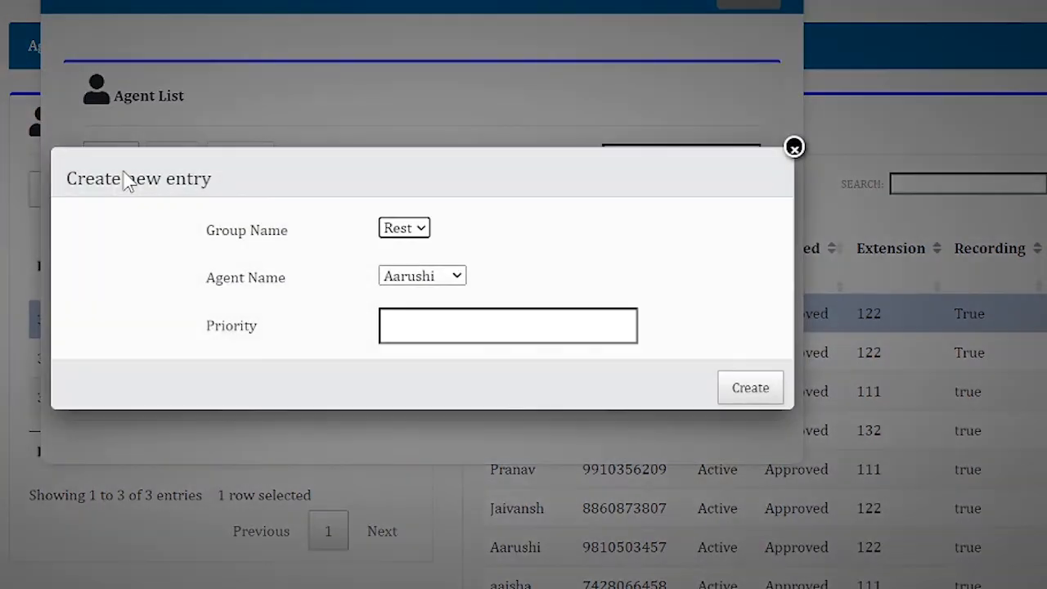
{"action": "left_click", "coordinate": [455, 278]}
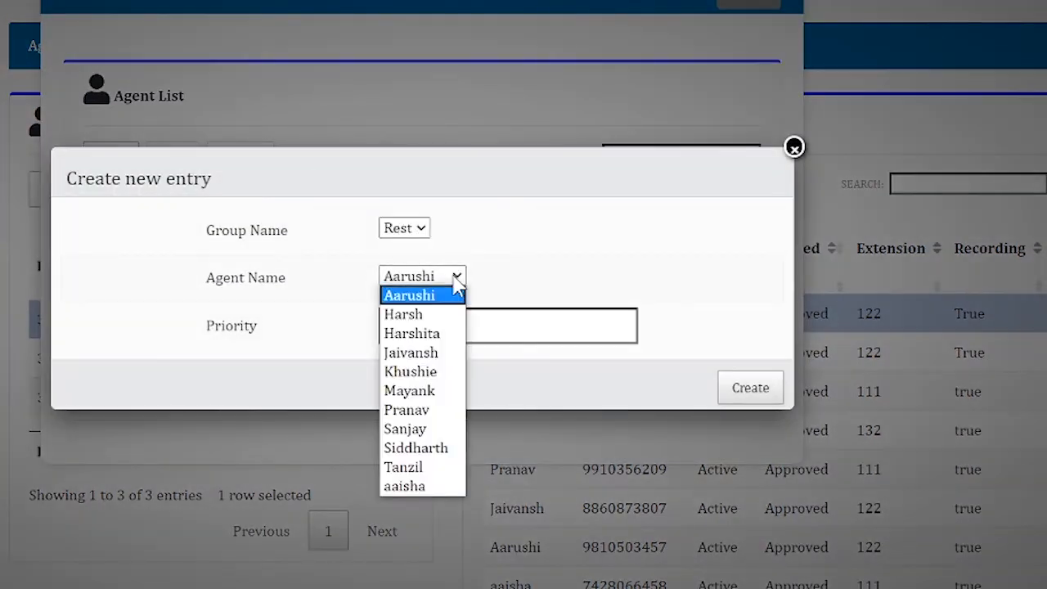
{"action": "left_click", "coordinate": [439, 333]}
{"action": "left_click", "coordinate": [404, 331]}
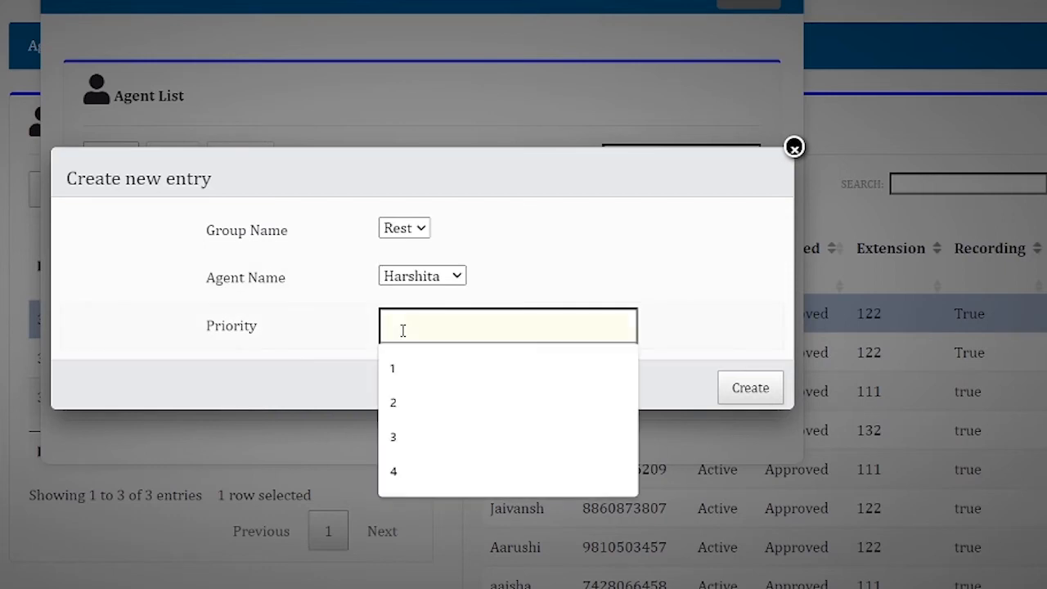
{"action": "left_click", "coordinate": [424, 370]}
{"action": "left_click", "coordinate": [739, 391]}
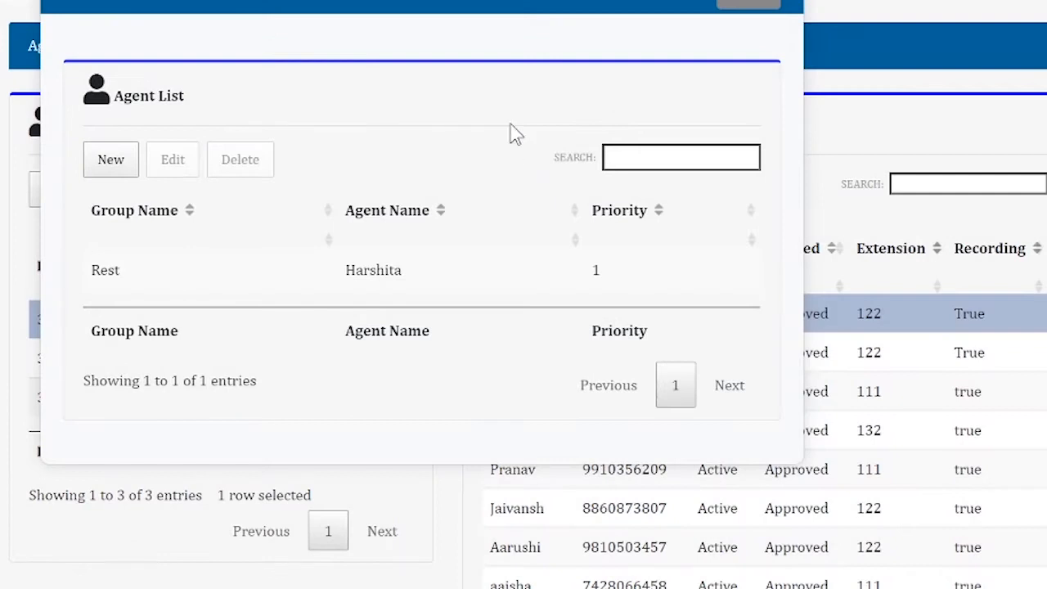
{"action": "left_click", "coordinate": [162, 259]}
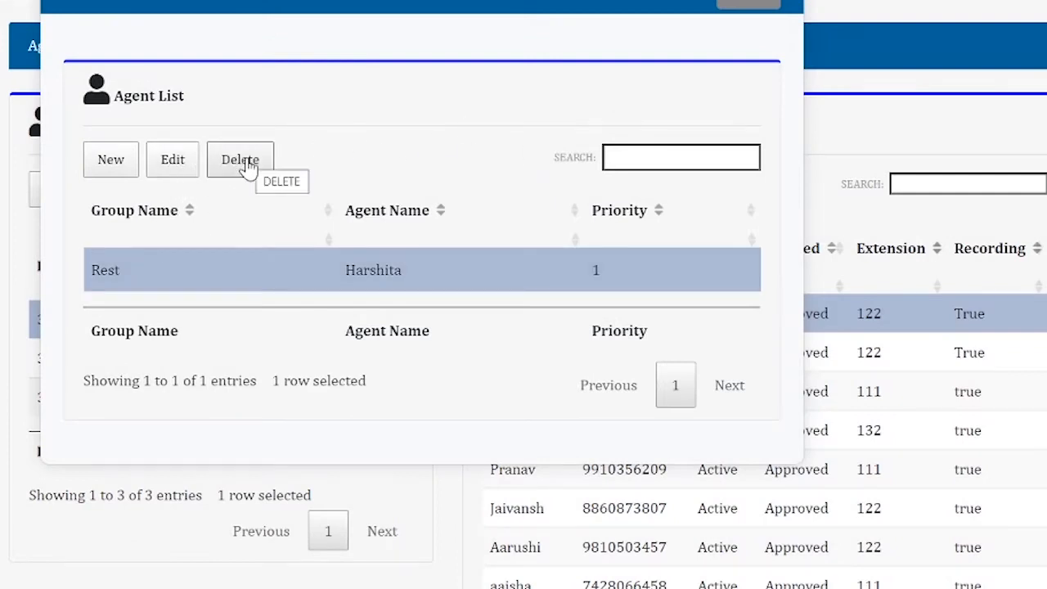
{"action": "left_click", "coordinate": [747, 6]}
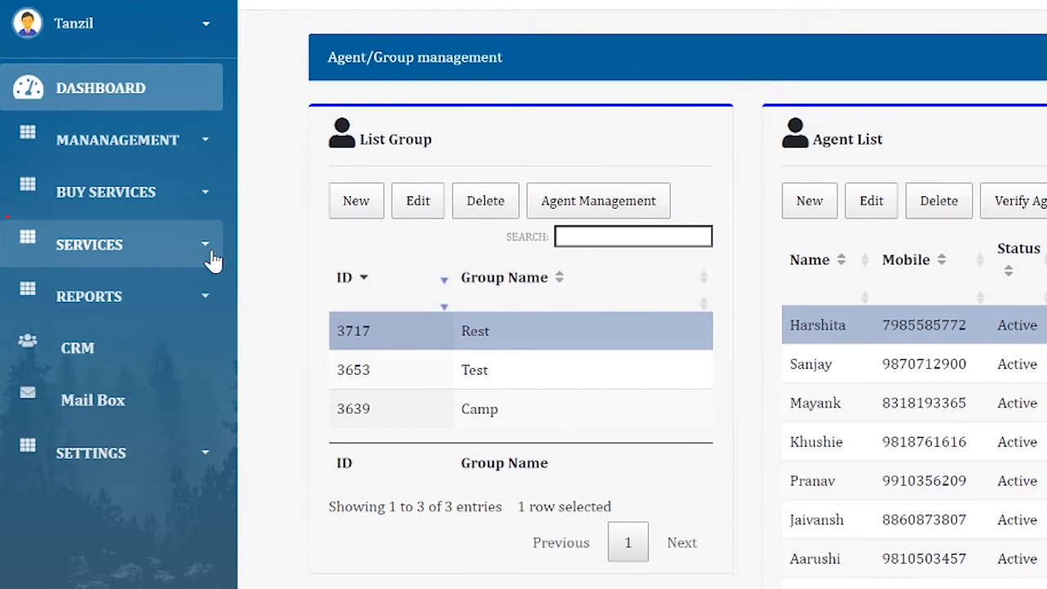
Open the Auto Dialer service's Compose Auto call form.
{"action": "left_click", "coordinate": [211, 258]}
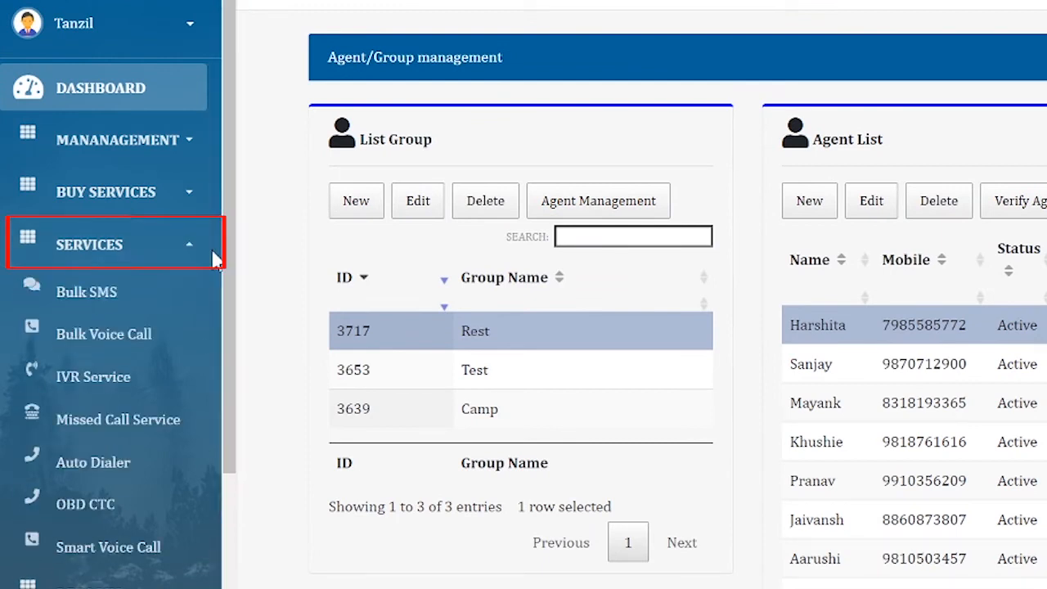
{"action": "left_click", "coordinate": [122, 465]}
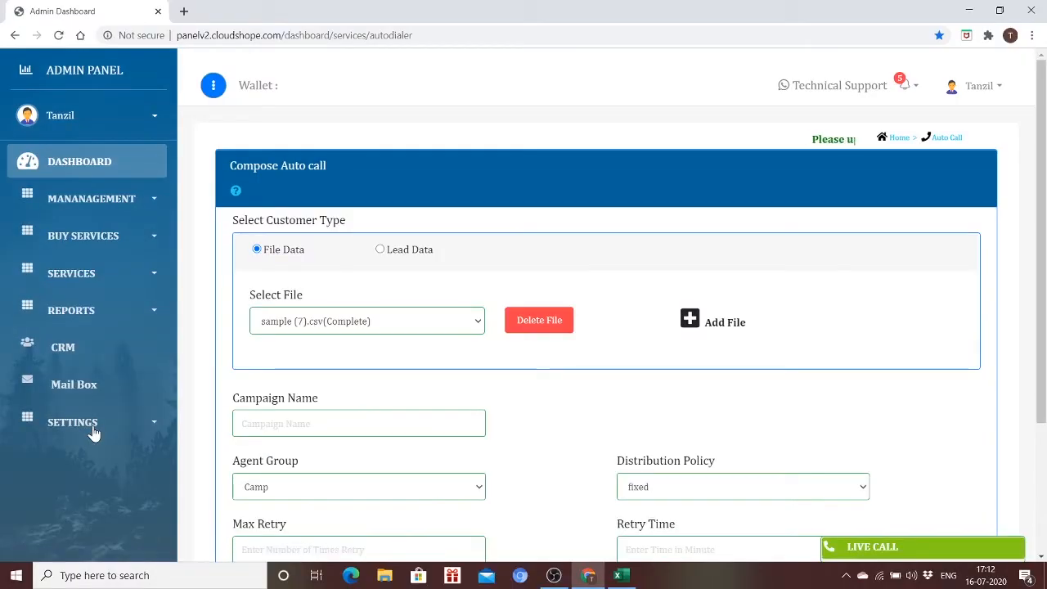
{"action": "left_click_drag", "start_coordinate": [1043, 121], "coordinate": [1045, 153]}
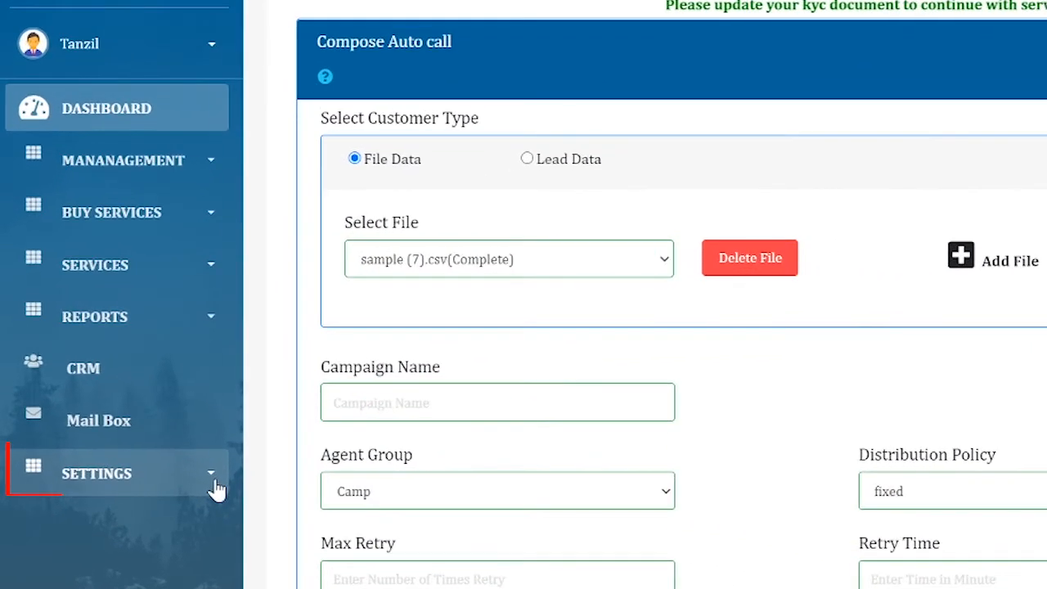
Open the Agent Password Reset page from the account settings.
{"action": "left_click", "coordinate": [216, 488]}
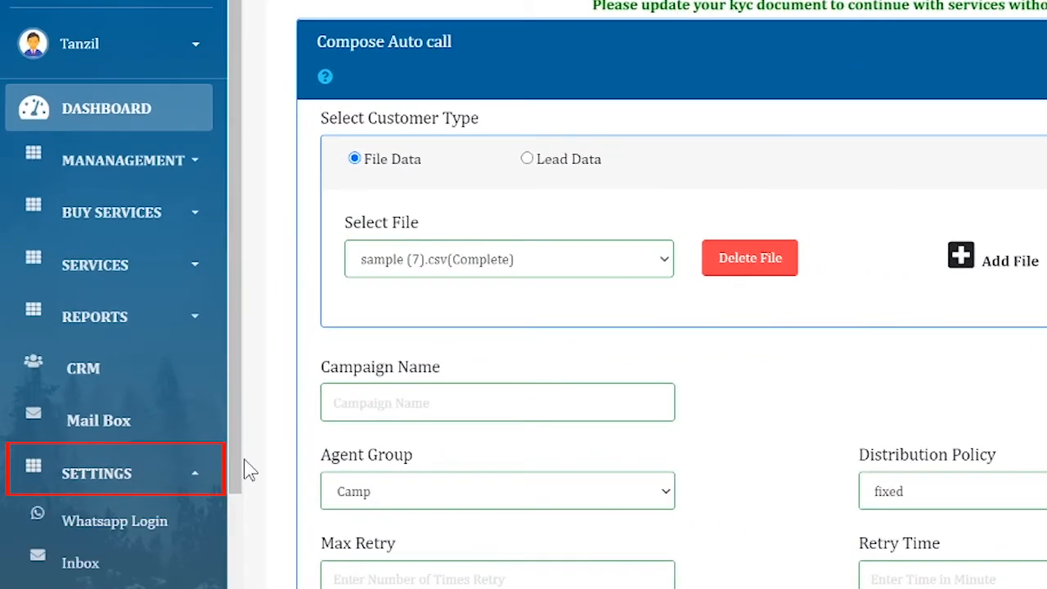
{"action": "left_click_drag", "start_coordinate": [245, 467], "coordinate": [243, 486]}
{"action": "scroll", "coordinate": [241, 491], "scroll_direction": "down", "scroll_amount": 5}
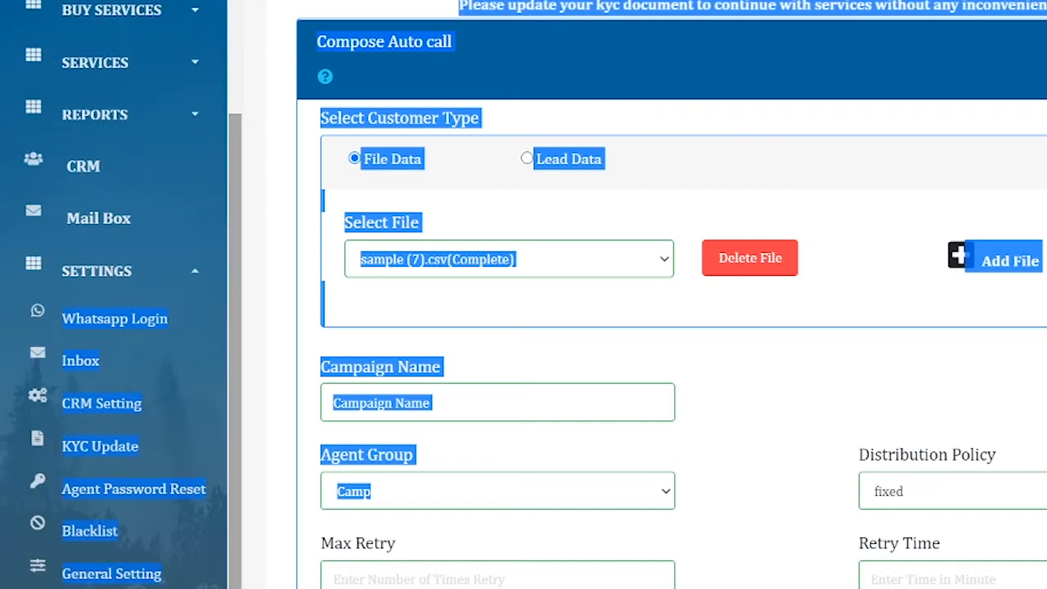
{"action": "left_click", "coordinate": [194, 488]}
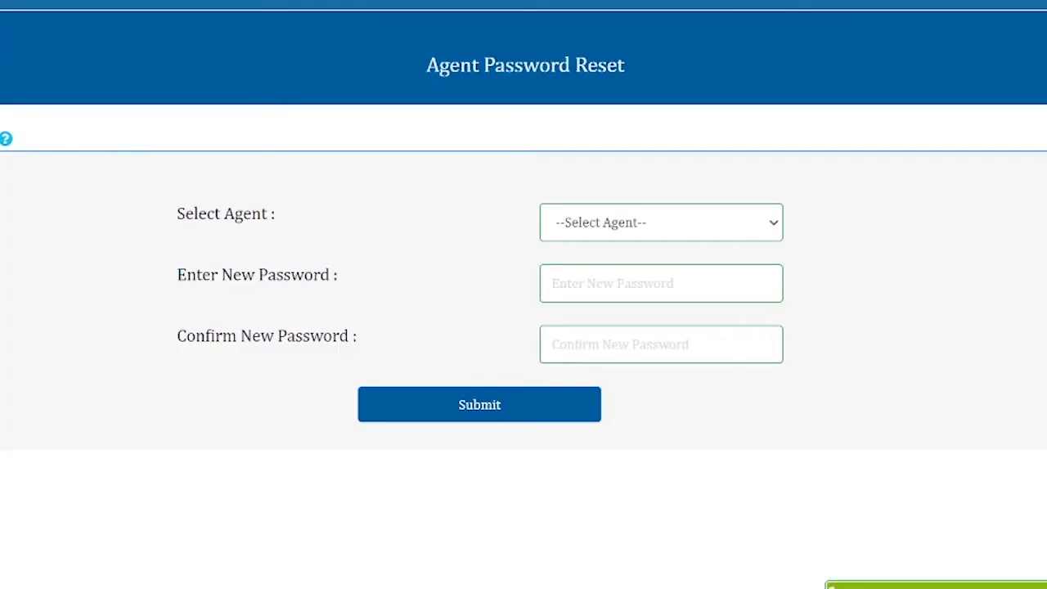
Choose the first listed agent for the password reset and fill in the new password field with the saved password.
{"action": "left_click", "coordinate": [607, 236]}
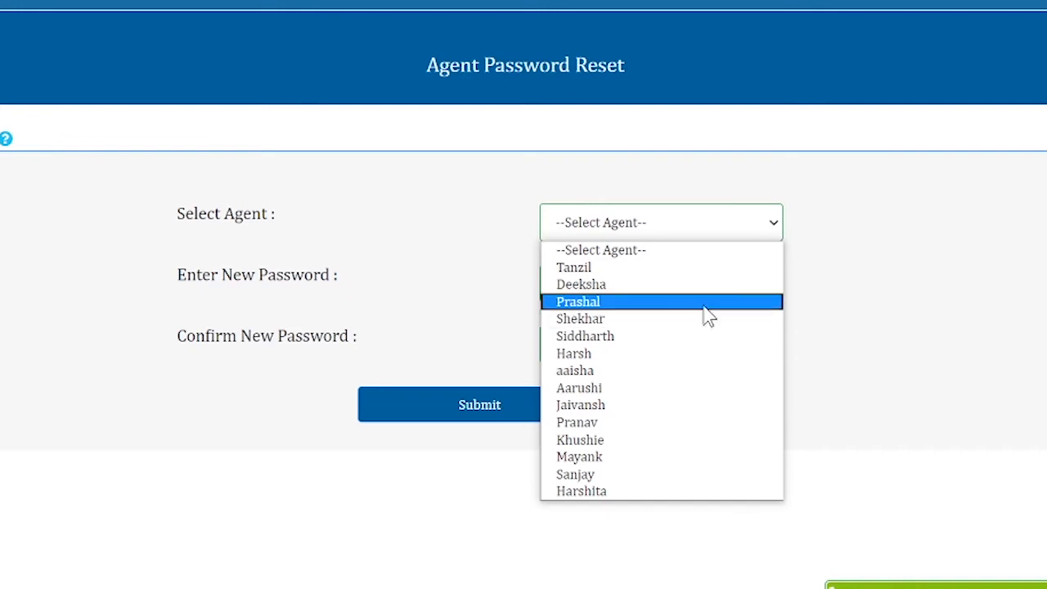
{"action": "left_click", "coordinate": [651, 272]}
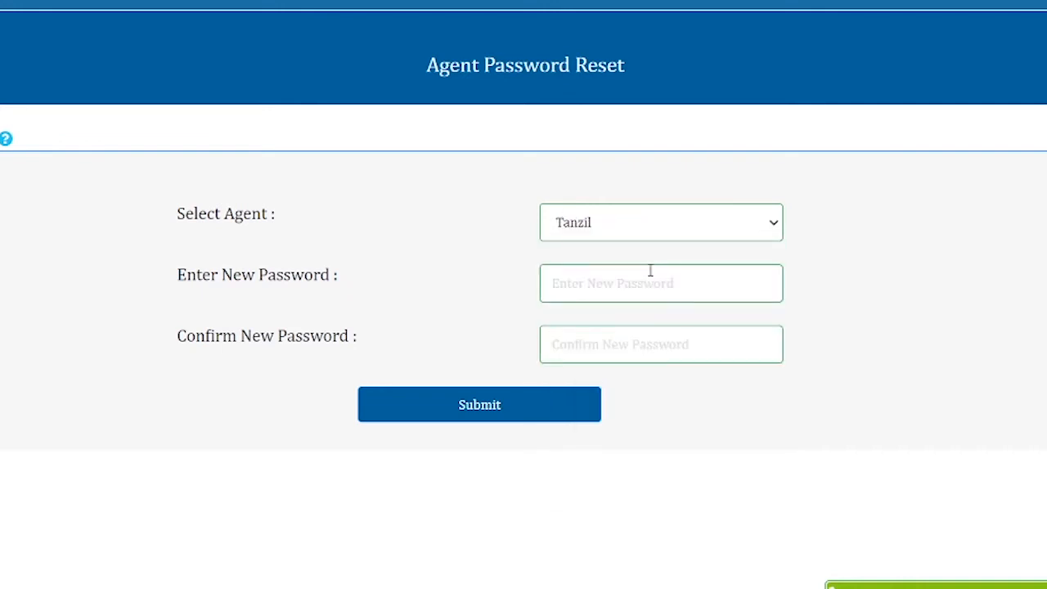
{"action": "left_click", "coordinate": [607, 275]}
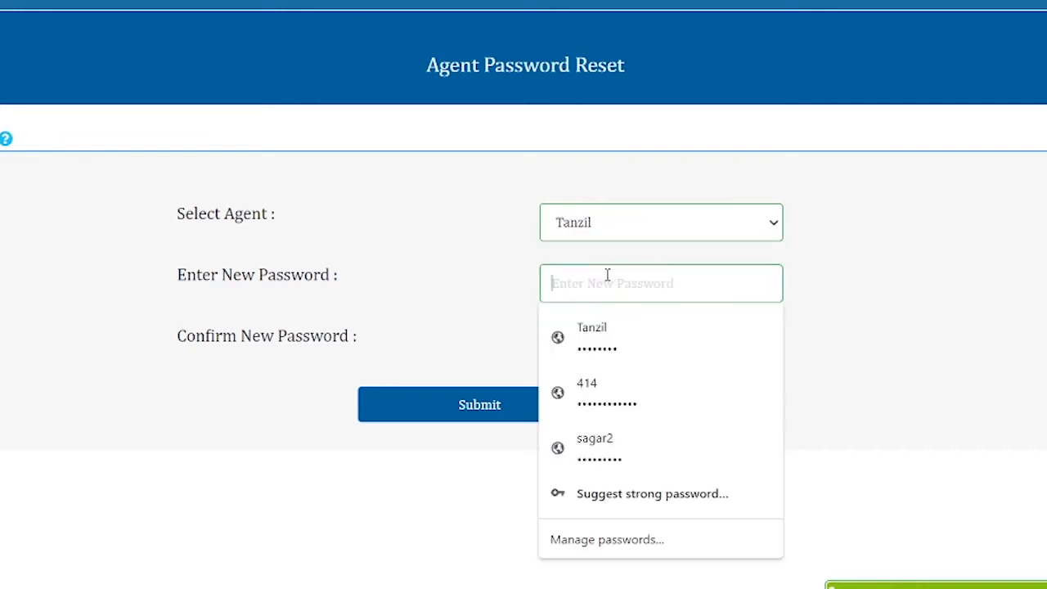
{"action": "left_click", "coordinate": [620, 338]}
{"action": "left_click", "coordinate": [579, 348]}
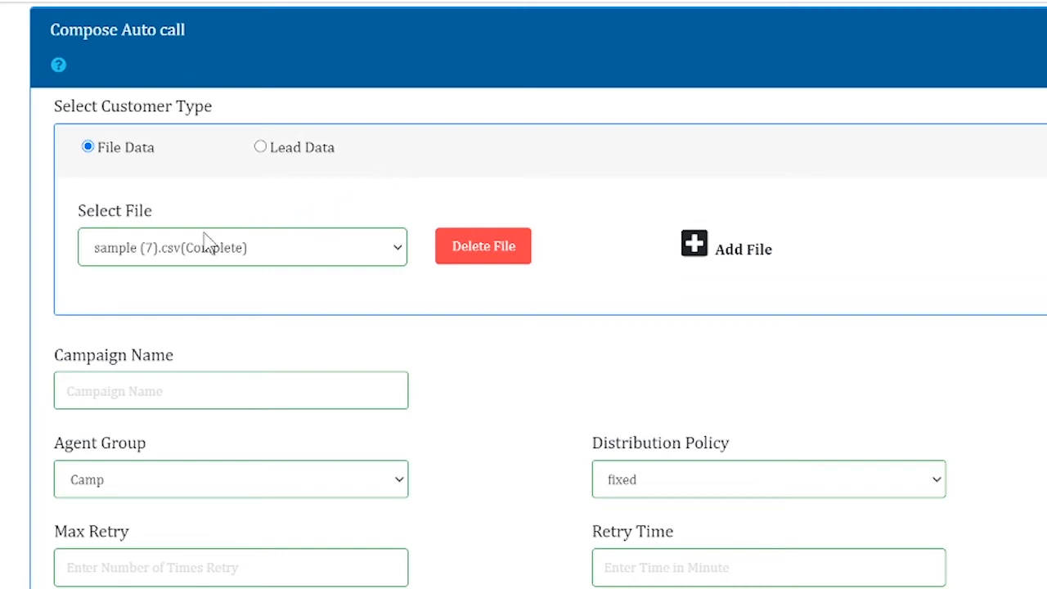
Examine the filters and follow-up date picker of the Lead Data customer type, and return to File Data.
{"action": "left_click", "coordinate": [260, 147]}
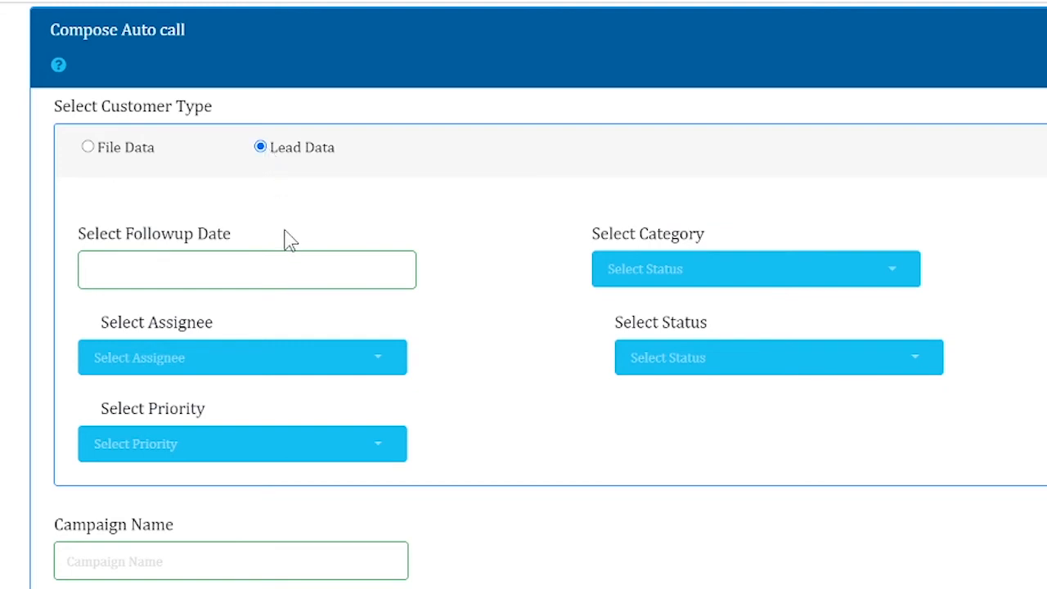
{"action": "left_click", "coordinate": [264, 275]}
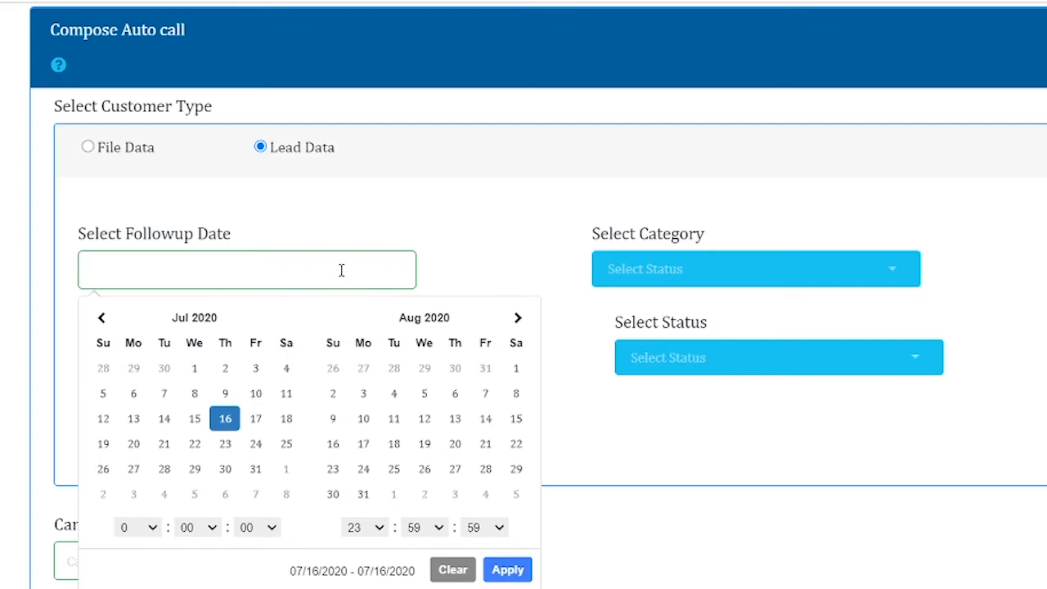
{"action": "left_click", "coordinate": [402, 241]}
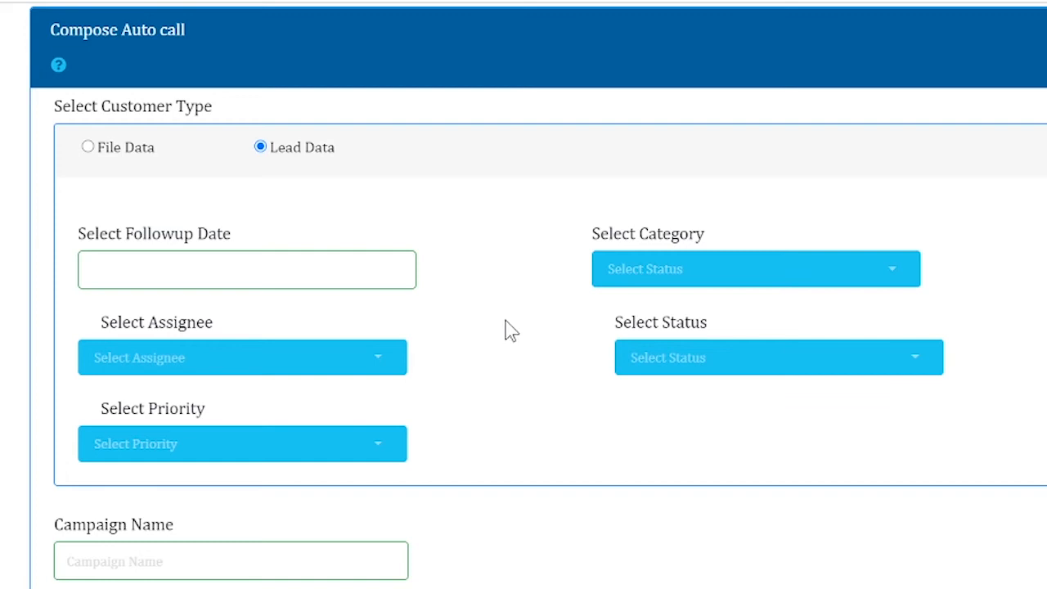
{"action": "left_click", "coordinate": [88, 147]}
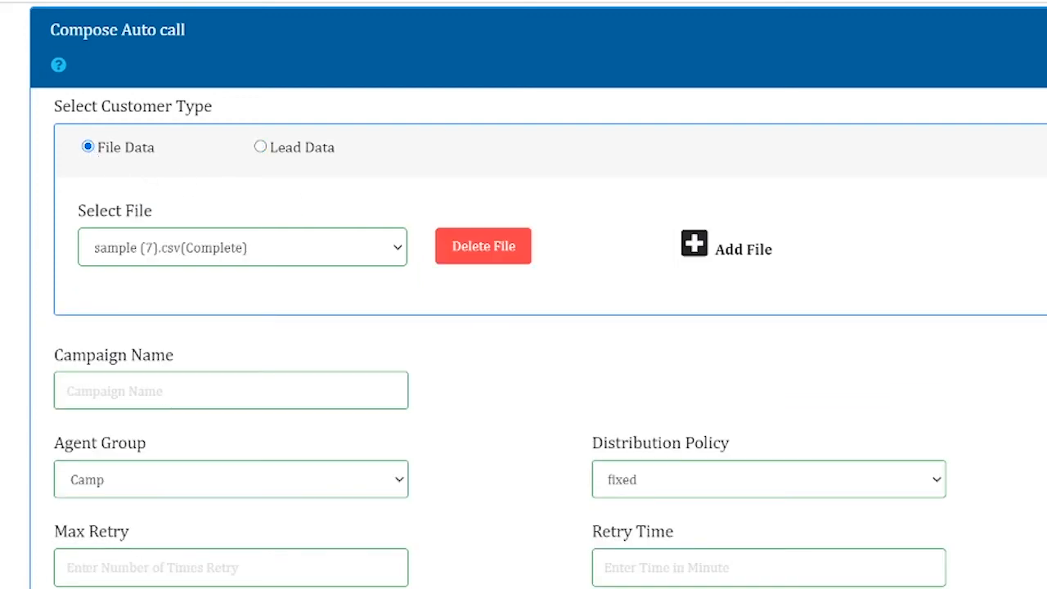
Open the Add File section of the Compose Auto call form and download the sample CSV file.
{"action": "scroll", "coordinate": [523, 294], "scroll_direction": "down", "scroll_amount": 1}
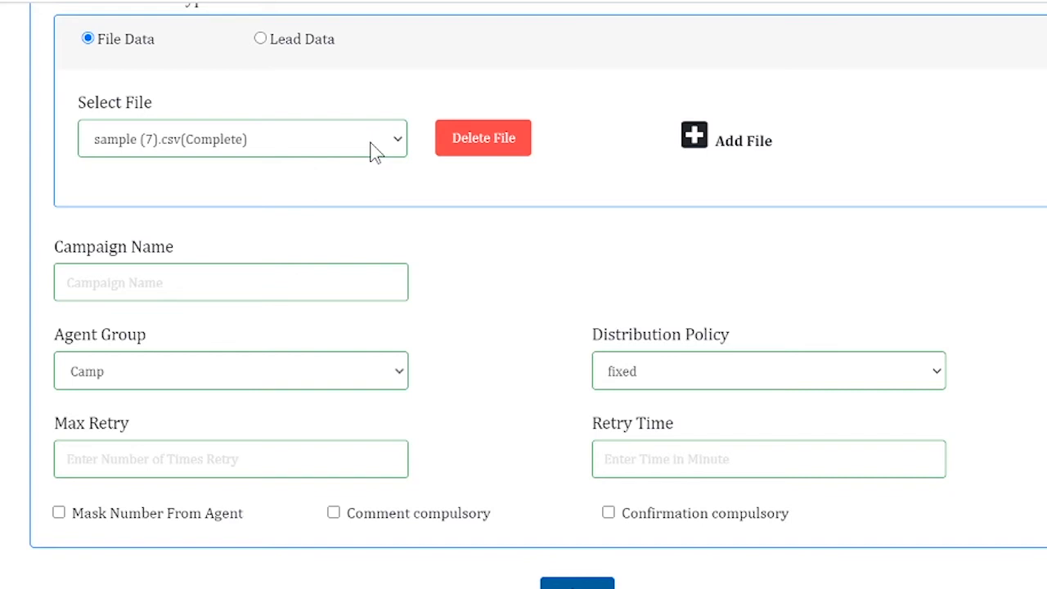
{"action": "left_click", "coordinate": [695, 143]}
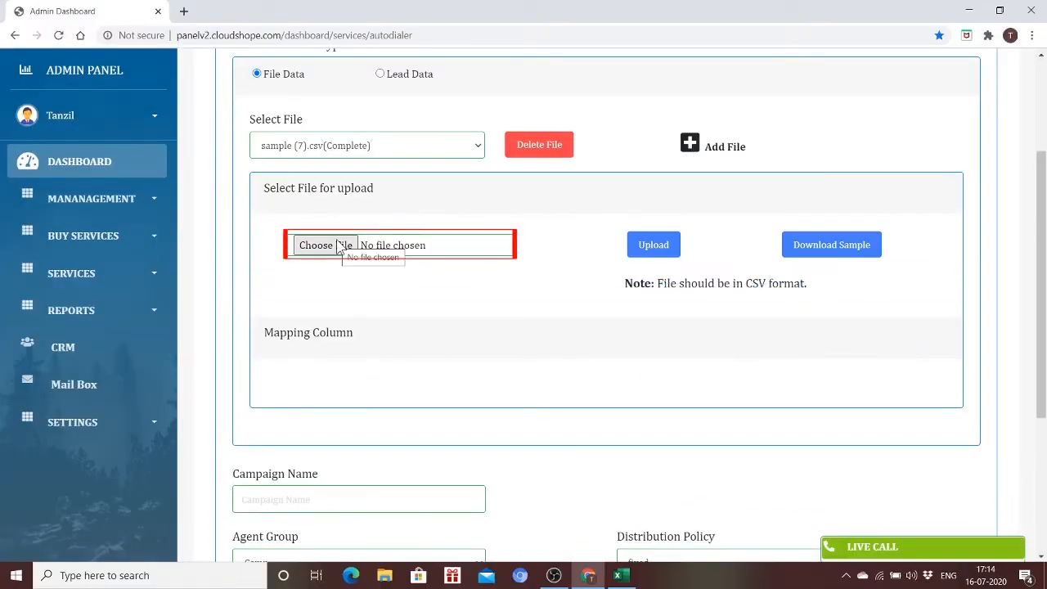
{"action": "left_click", "coordinate": [853, 251]}
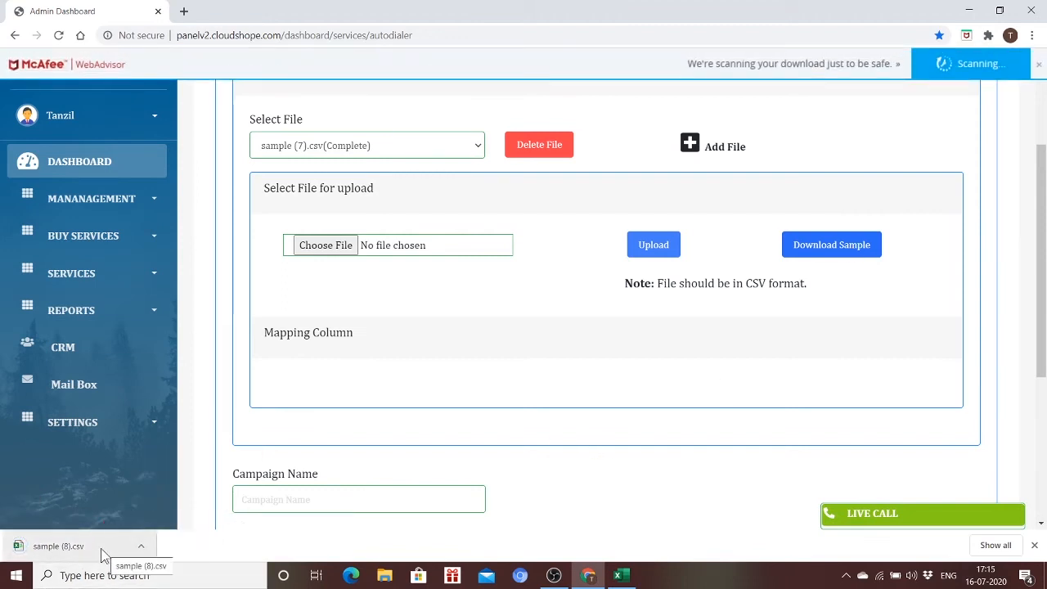
Choose sample (8).csv from the Downloads folder and upload it for column mapping.
{"action": "left_click", "coordinate": [326, 250]}
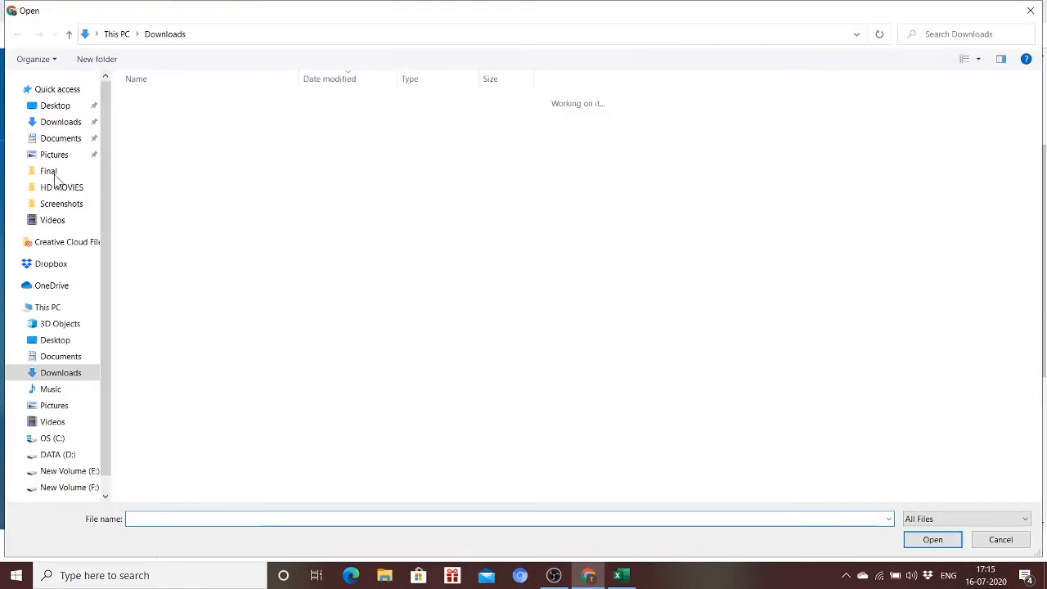
{"action": "left_click", "coordinate": [57, 122]}
{"action": "left_click", "coordinate": [172, 116]}
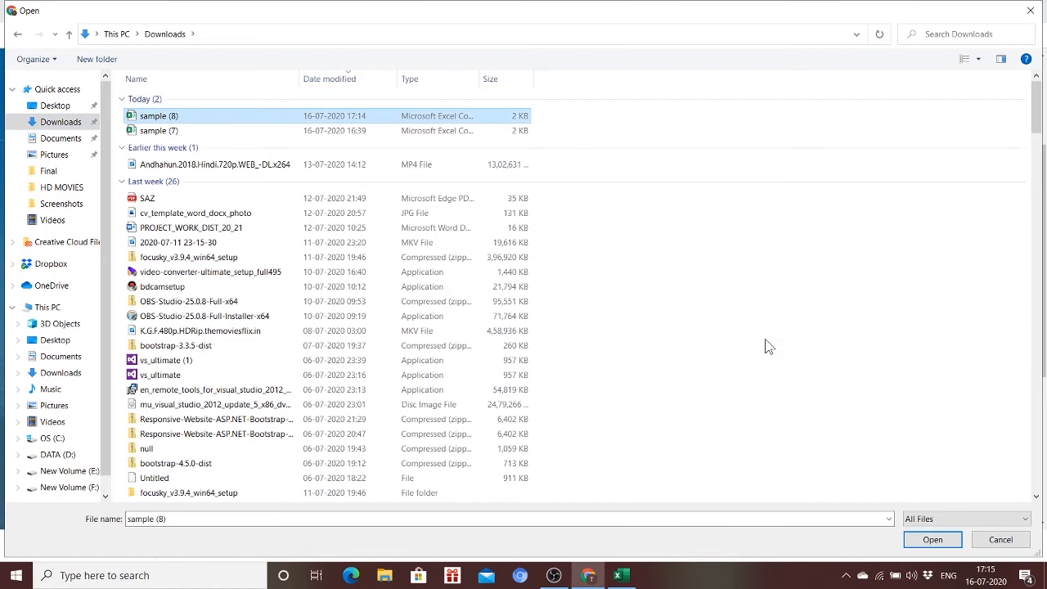
{"action": "left_click", "coordinate": [930, 539]}
{"action": "left_click", "coordinate": [653, 249]}
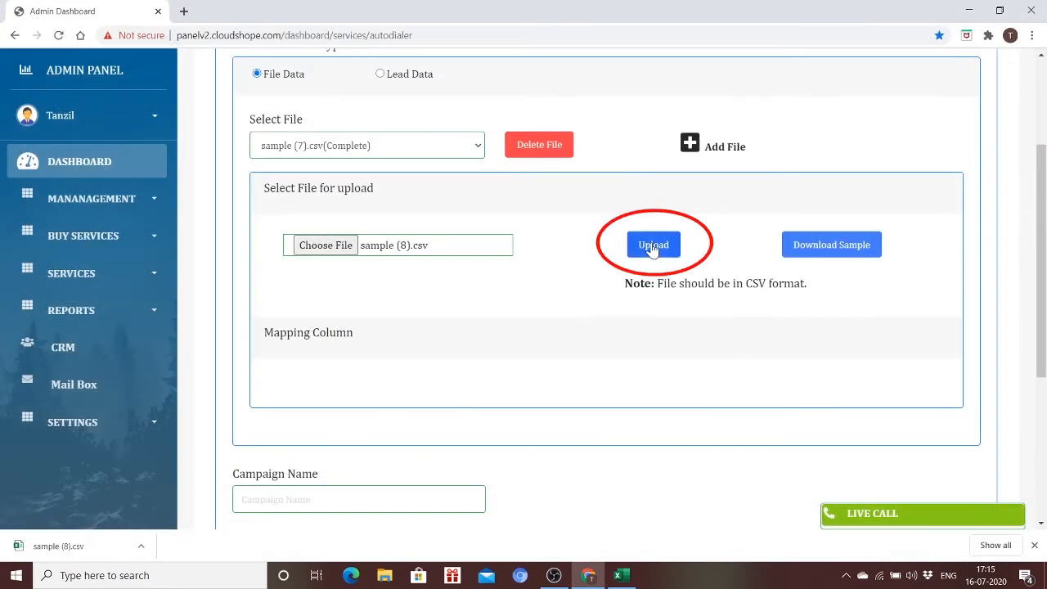
{"action": "left_click_drag", "start_coordinate": [1042, 181], "coordinate": [1043, 276]}
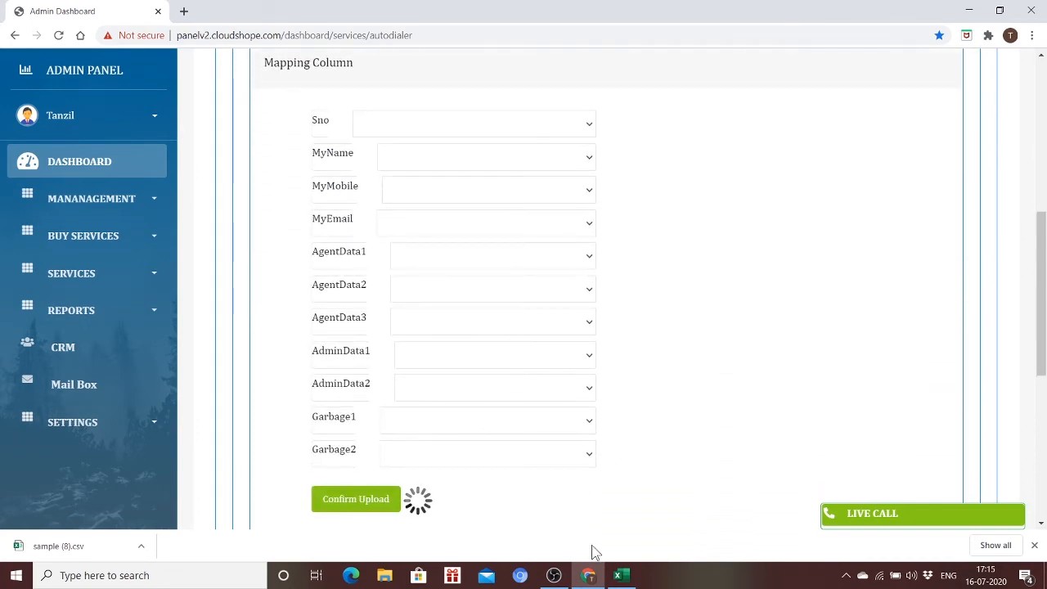
Open the downloaded sample (8).csv in Excel, examine its header row, and return to the column mapping in the browser.
{"action": "left_click", "coordinate": [70, 547]}
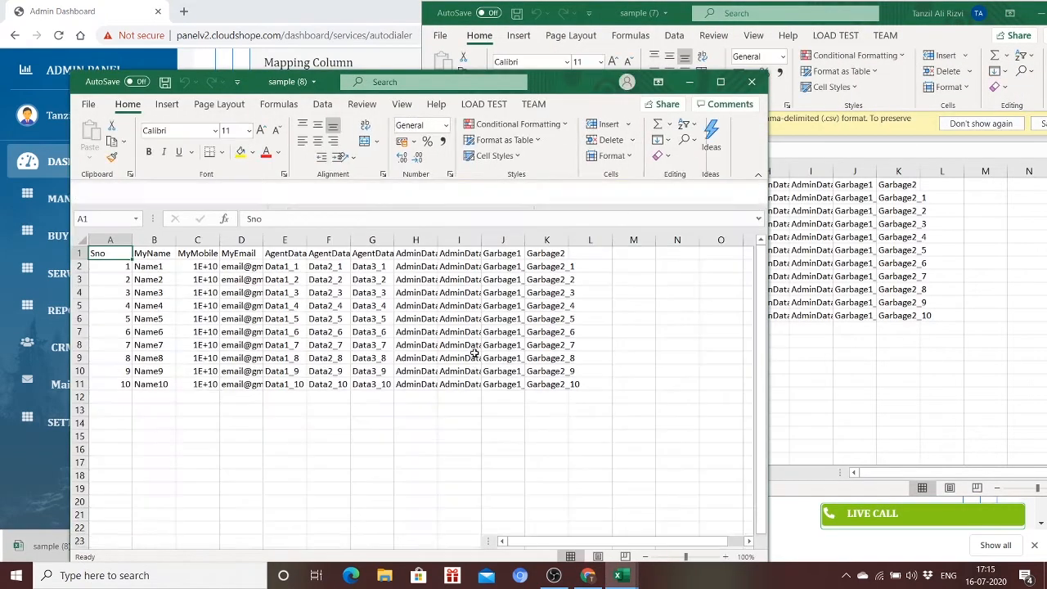
{"action": "left_click", "coordinate": [1035, 18]}
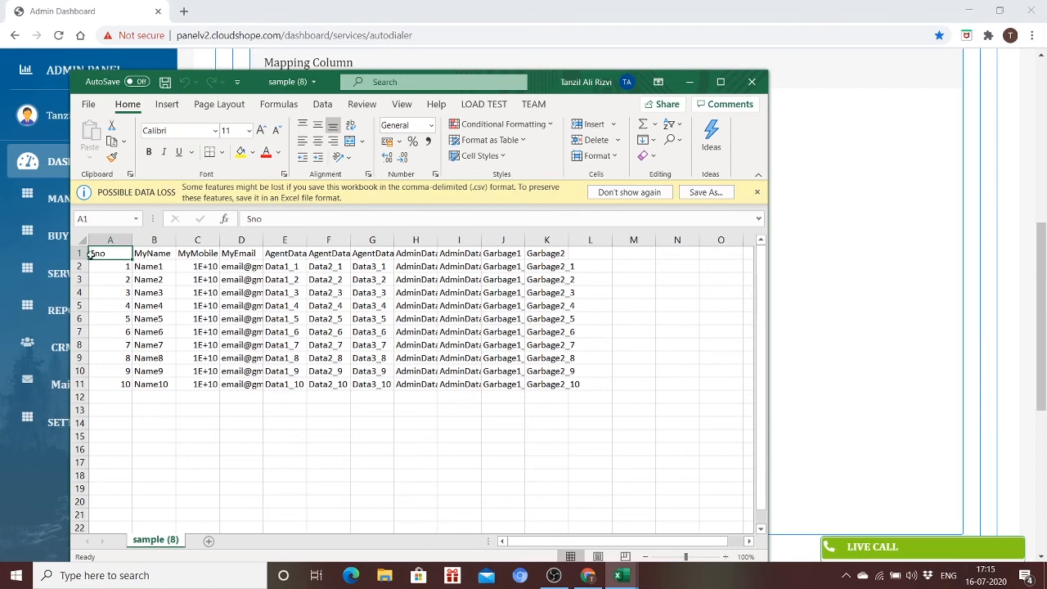
{"action": "left_click", "coordinate": [79, 254]}
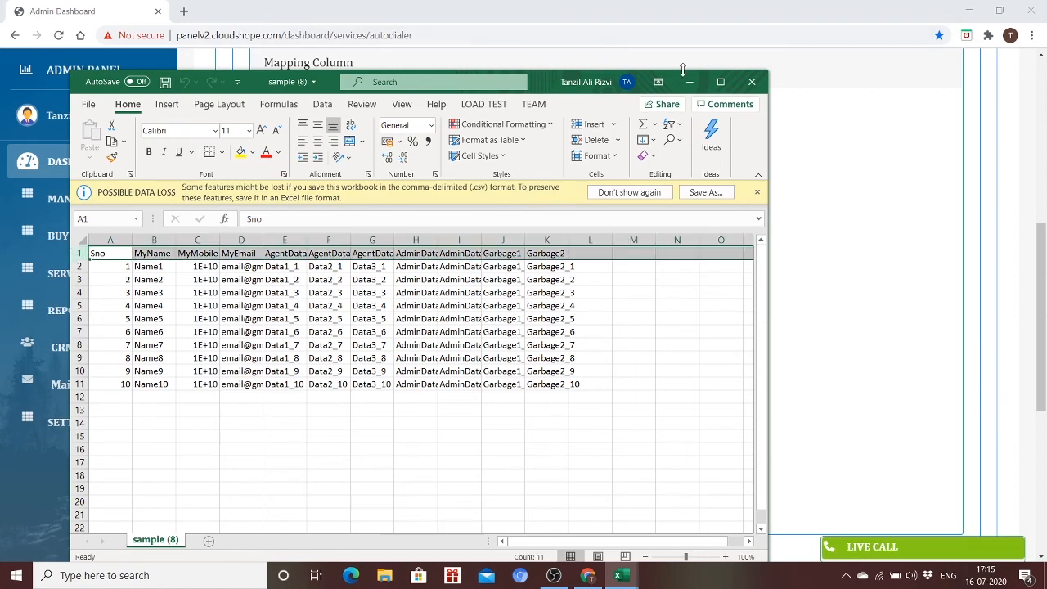
{"action": "left_click", "coordinate": [690, 82]}
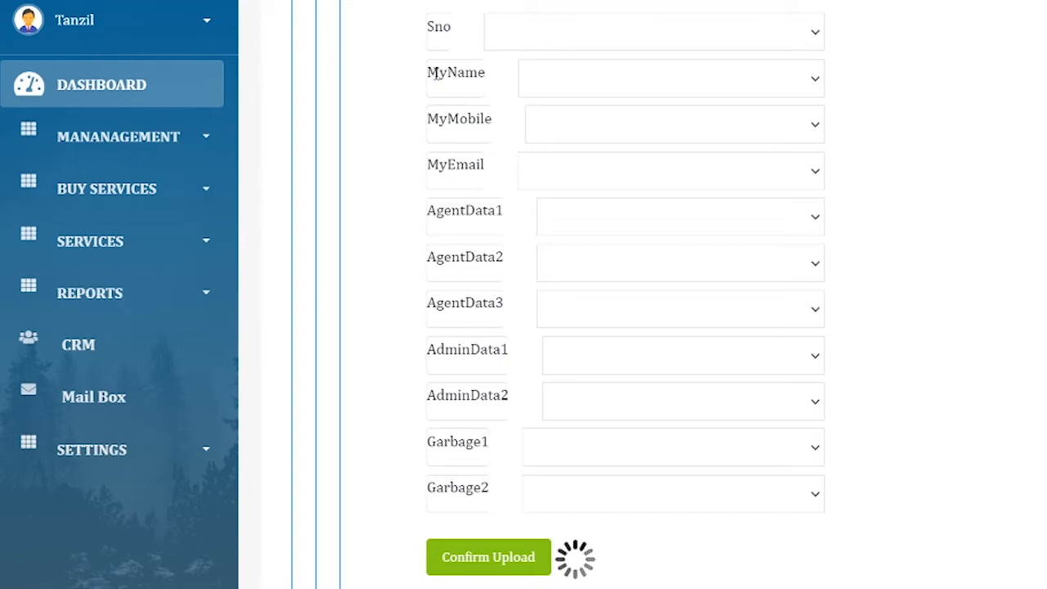
Map the MyName column to Name, MyMobile to Number, and MyEmail to Email.
{"action": "left_click_drag", "start_coordinate": [436, 73], "coordinate": [487, 78]}
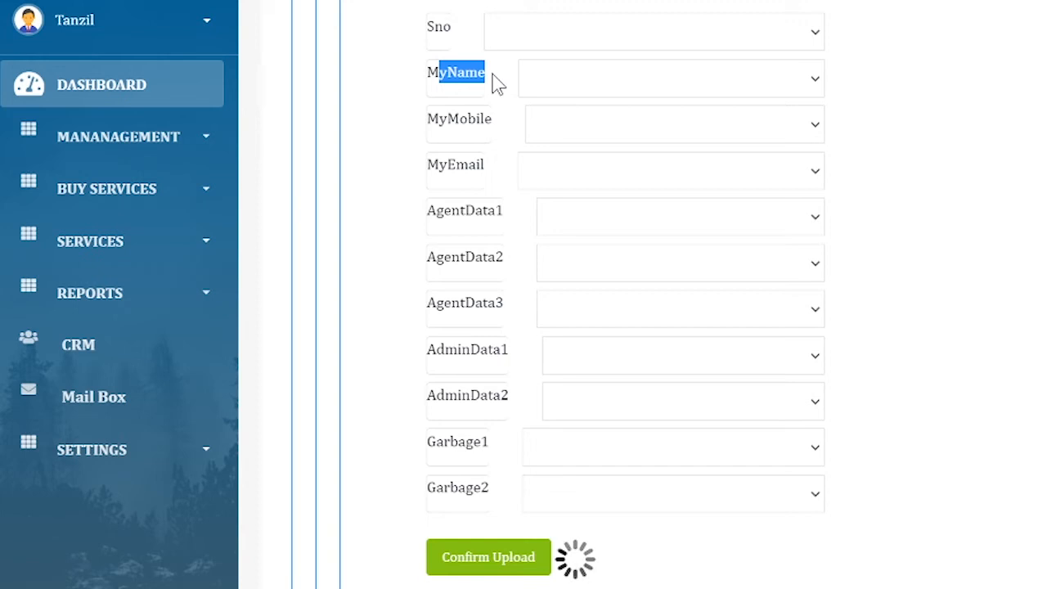
{"action": "left_click", "coordinate": [442, 99]}
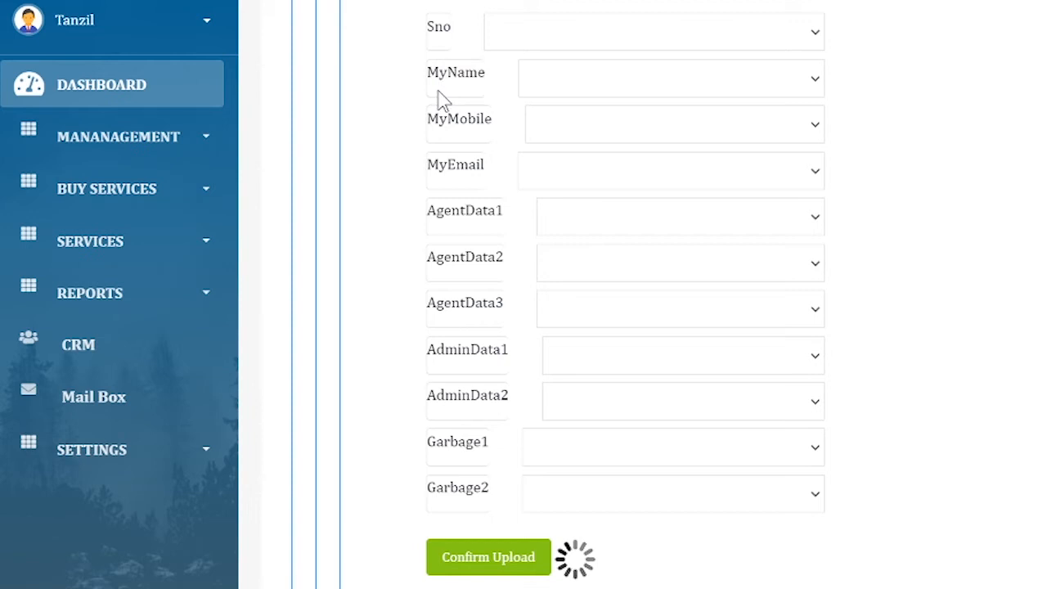
{"action": "left_click", "coordinate": [813, 85]}
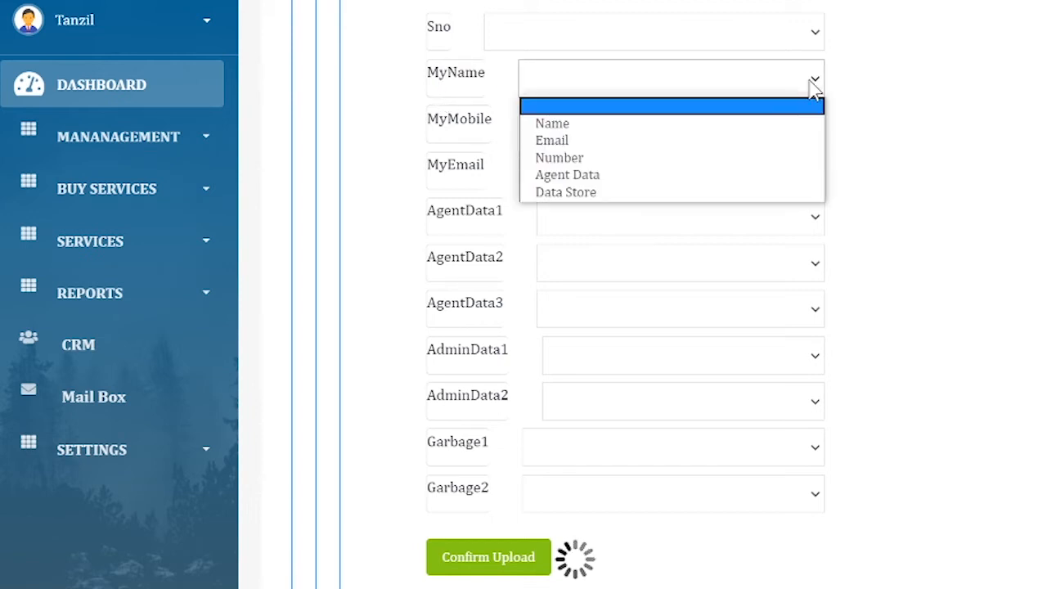
{"action": "left_click", "coordinate": [772, 124]}
{"action": "left_click", "coordinate": [772, 126]}
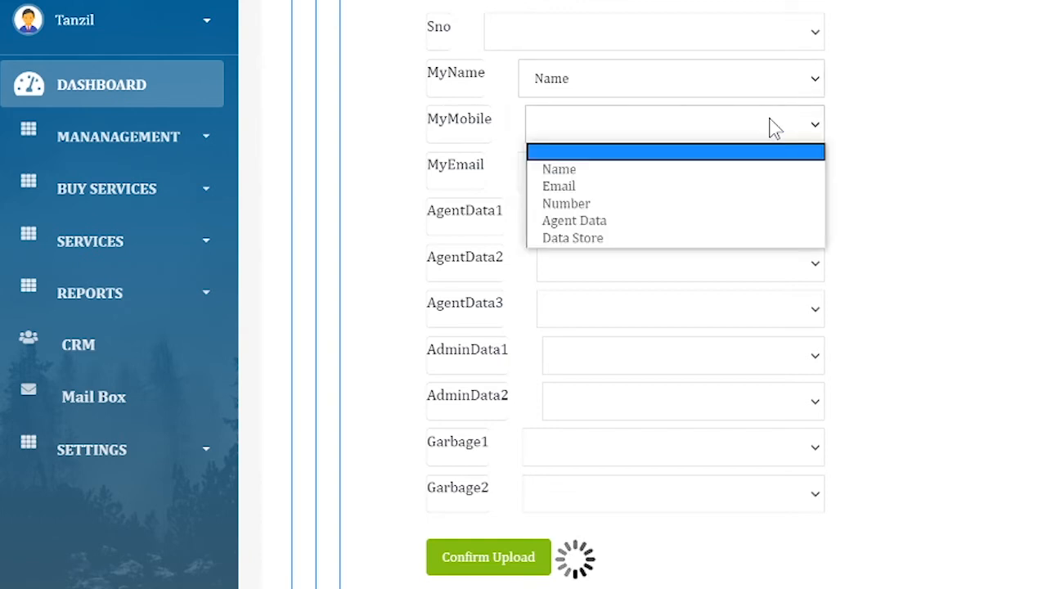
{"action": "left_click", "coordinate": [730, 205]}
{"action": "left_click", "coordinate": [713, 171]}
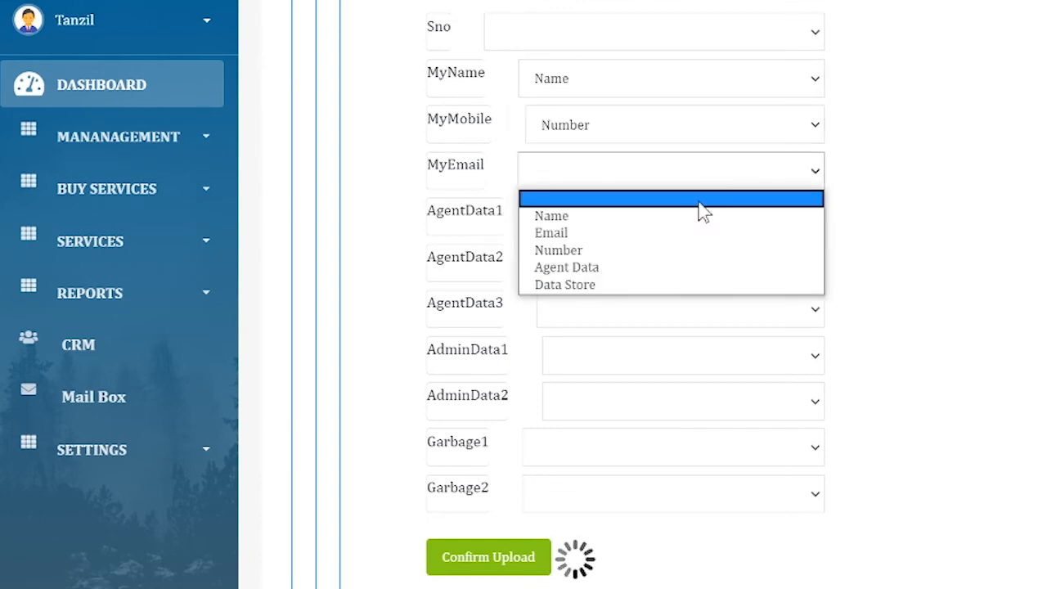
{"action": "left_click", "coordinate": [684, 237]}
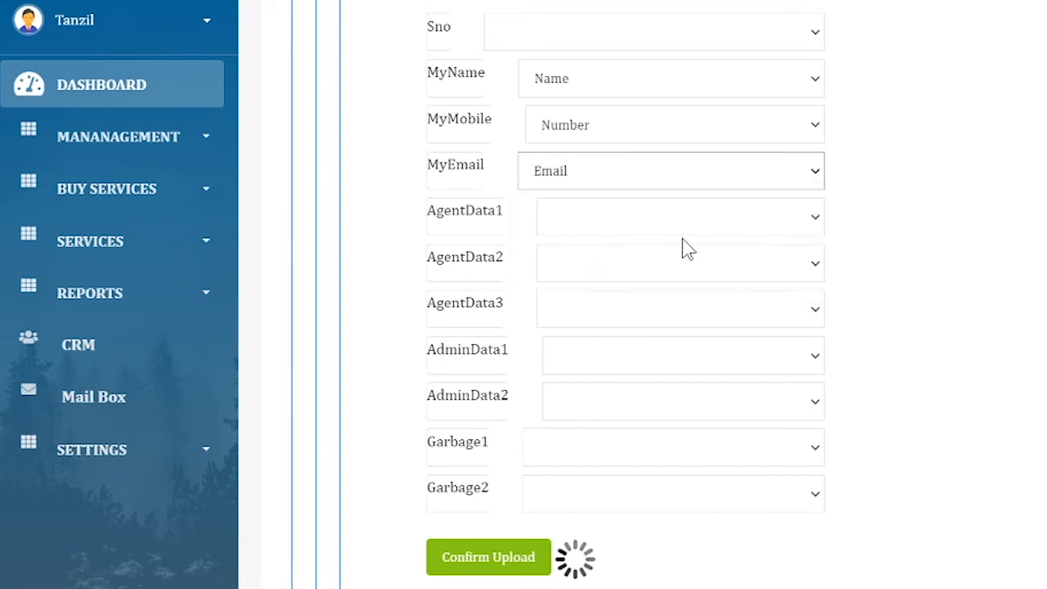
Map the Sno, AgentData1, AgentData2 and AgentData3 columns to Agent Data.
{"action": "left_click", "coordinate": [684, 232]}
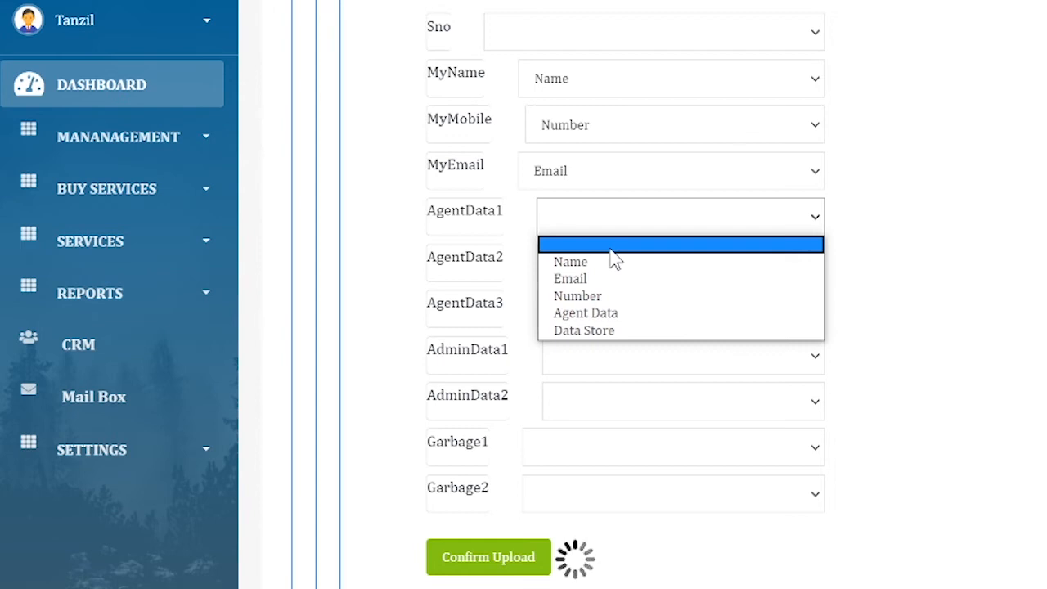
{"action": "left_click", "coordinate": [760, 41]}
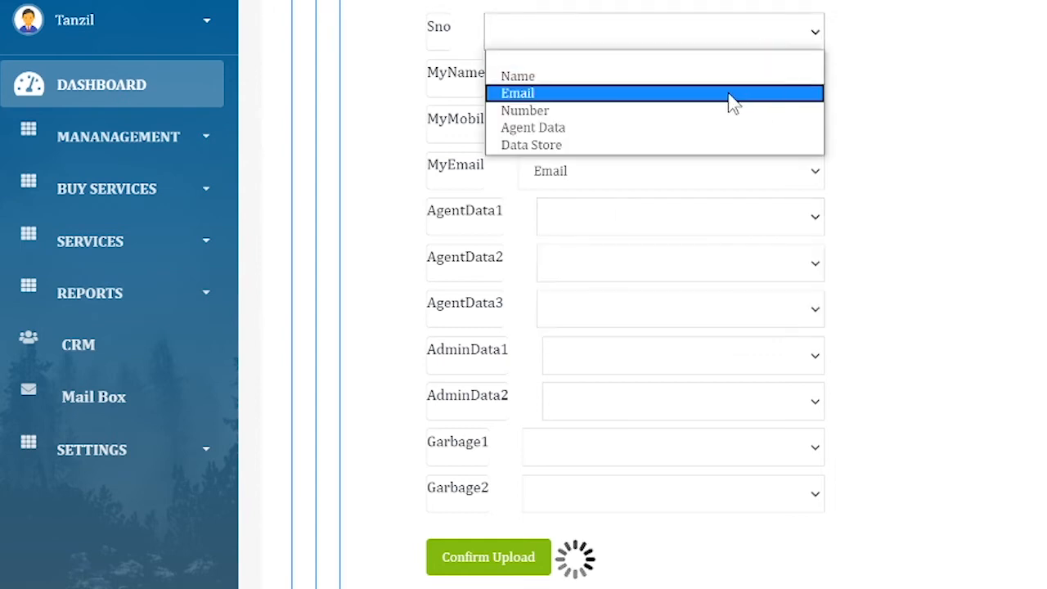
{"action": "left_click", "coordinate": [699, 139]}
{"action": "left_click", "coordinate": [708, 219]}
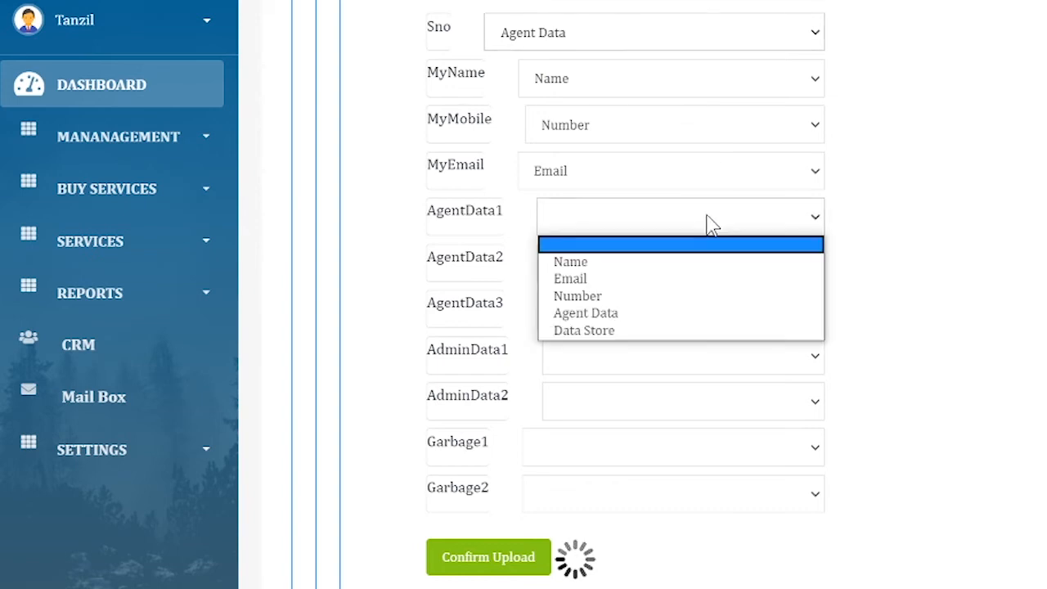
{"action": "left_click", "coordinate": [689, 316]}
{"action": "left_click", "coordinate": [666, 277]}
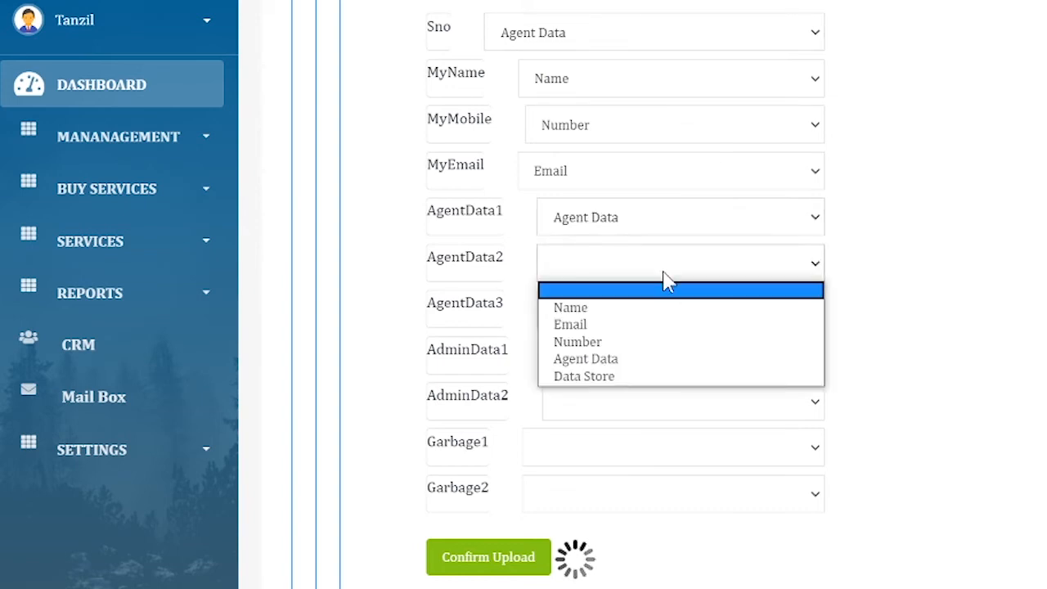
{"action": "left_click", "coordinate": [662, 360]}
{"action": "left_click", "coordinate": [645, 310]}
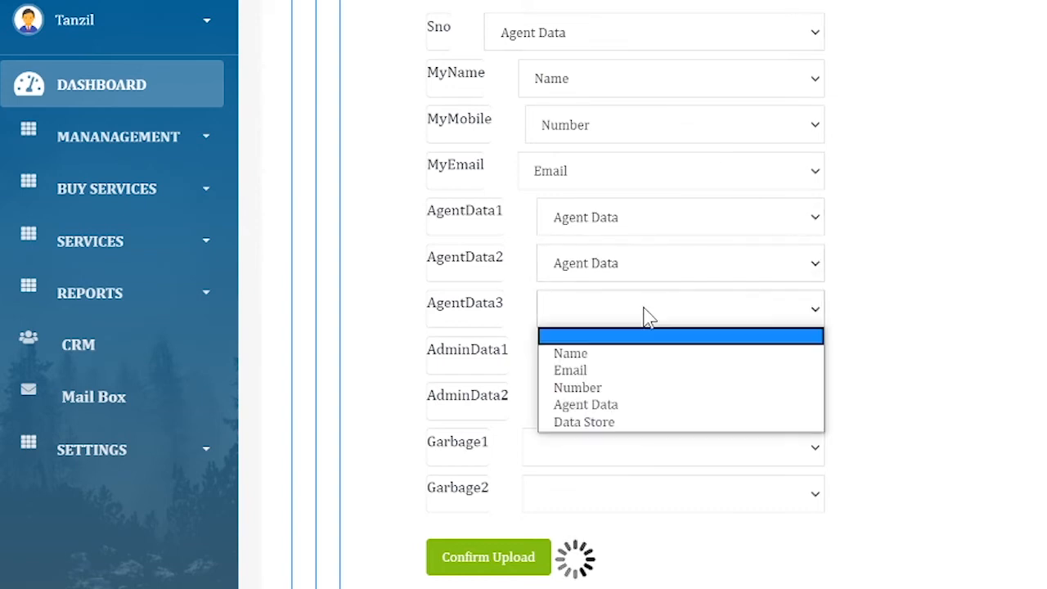
{"action": "left_click", "coordinate": [644, 403]}
Map the AdminData1 and AdminData2 columns to Data Store and confirm the file upload.
{"action": "left_click", "coordinate": [629, 356]}
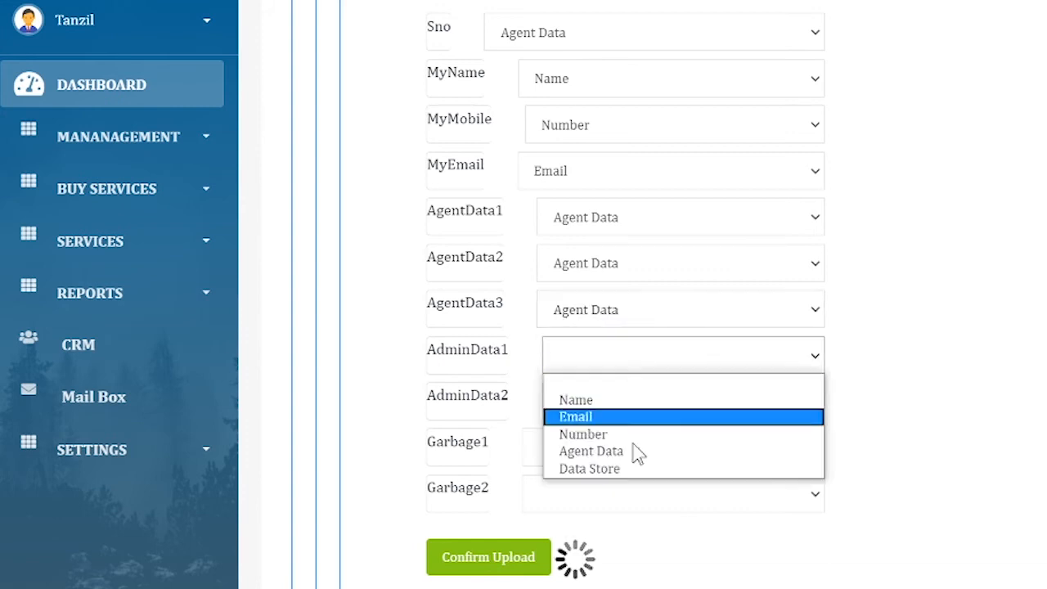
{"action": "left_click", "coordinate": [636, 469]}
{"action": "left_click", "coordinate": [628, 411]}
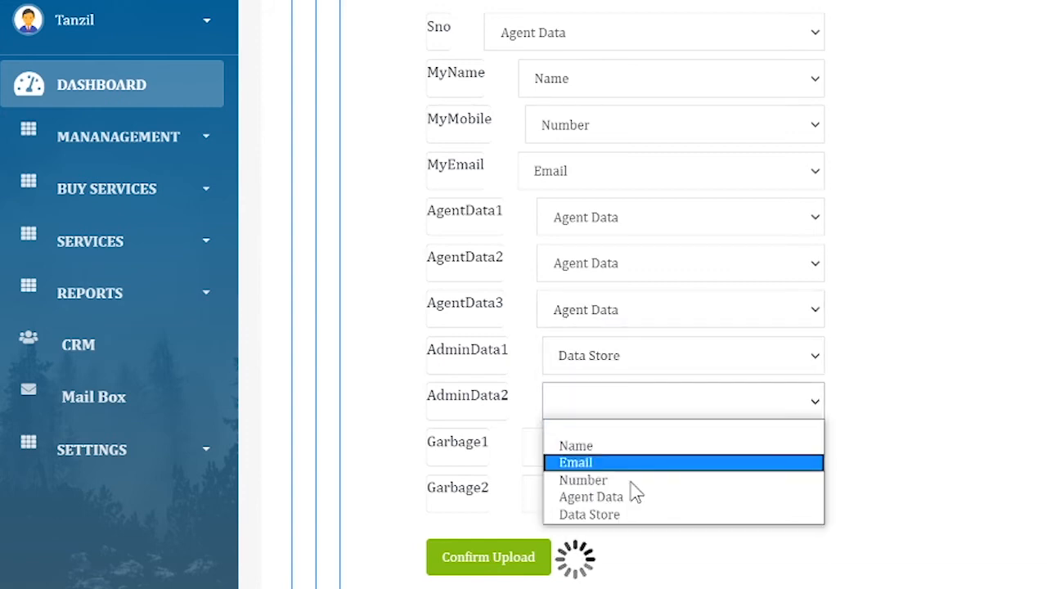
{"action": "left_click", "coordinate": [635, 516]}
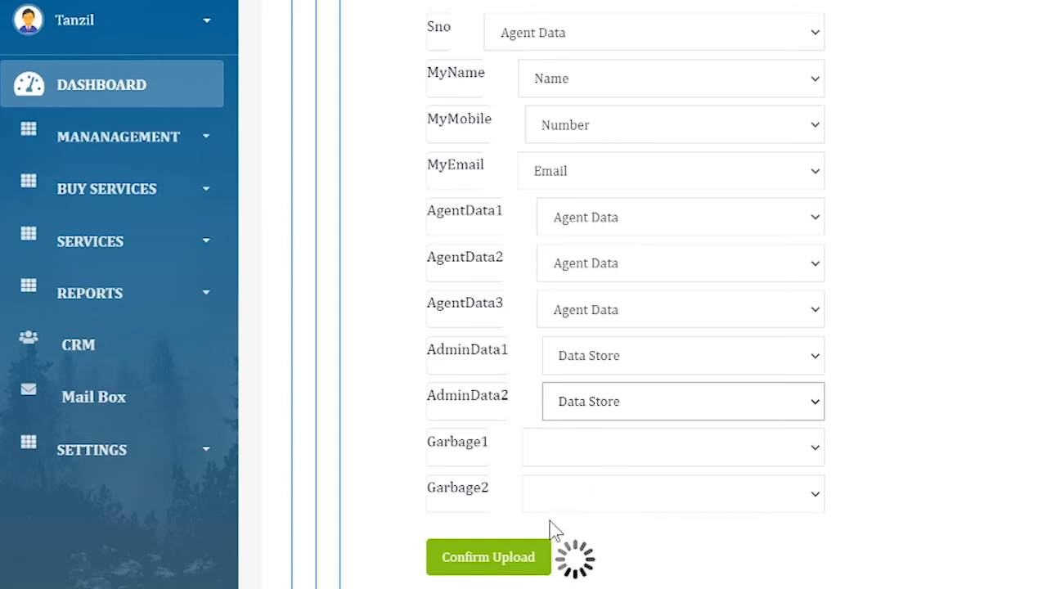
{"action": "left_click", "coordinate": [513, 557]}
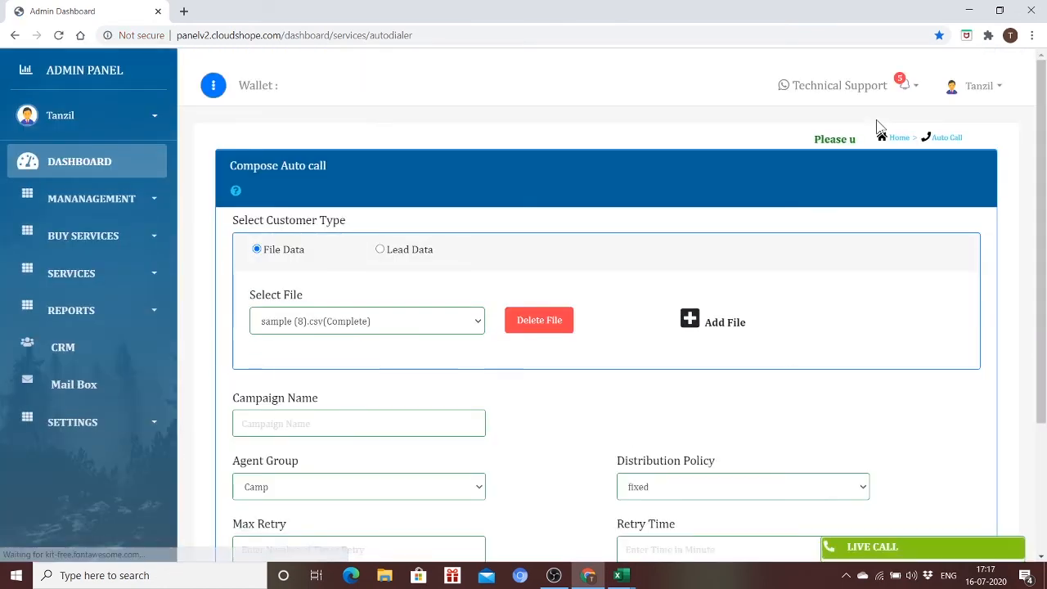
Name the campaign KLM and assign it to the agent group Rest.
{"action": "scroll", "coordinate": [1044, 222], "scroll_direction": "down", "scroll_amount": 3}
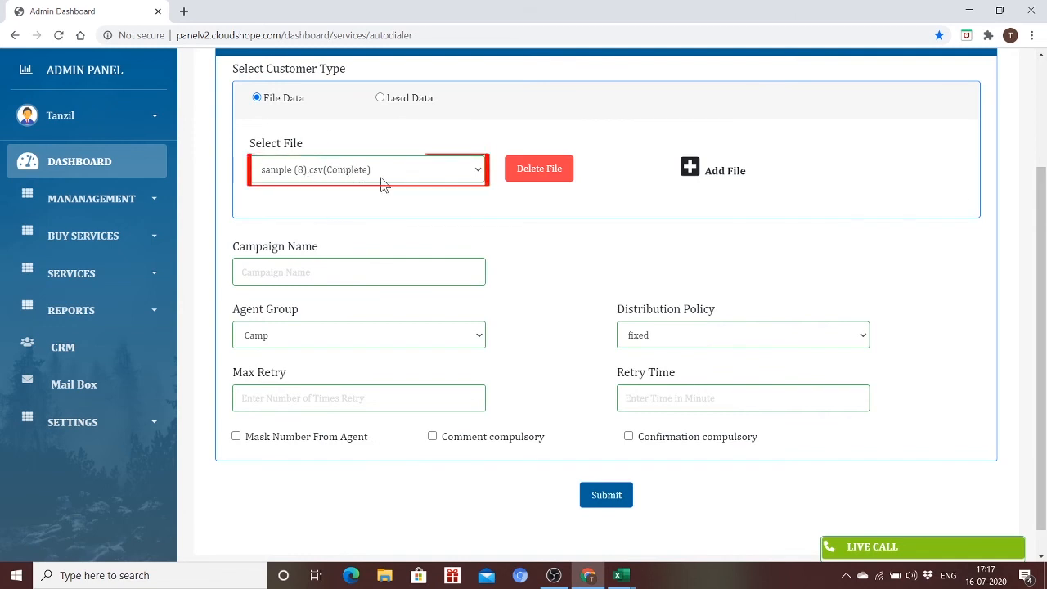
{"action": "left_click", "coordinate": [317, 273]}
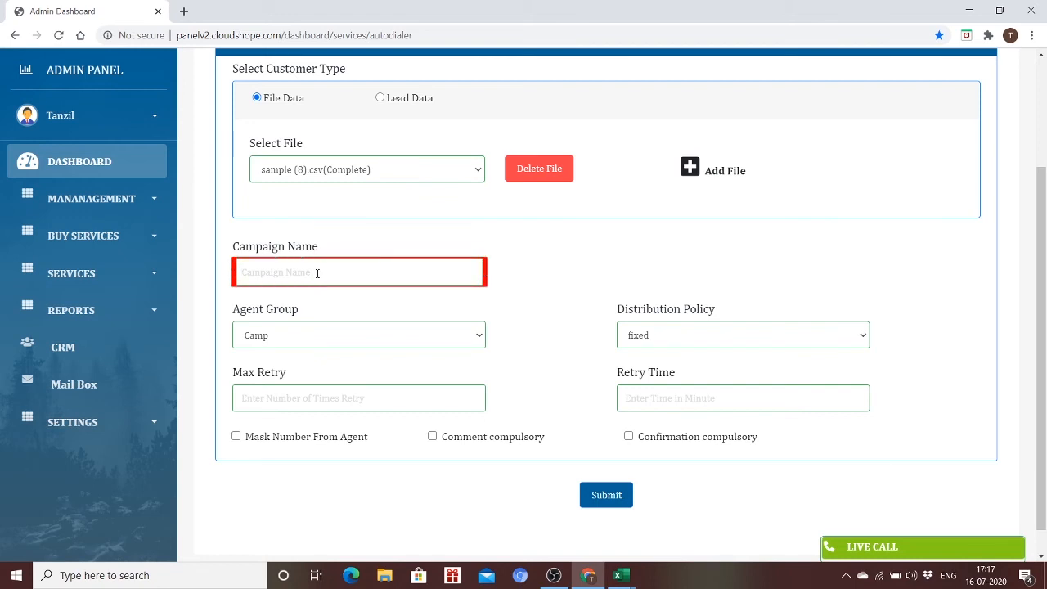
{"action": "type", "text": "KLM"}
{"action": "left_click", "coordinate": [455, 341]}
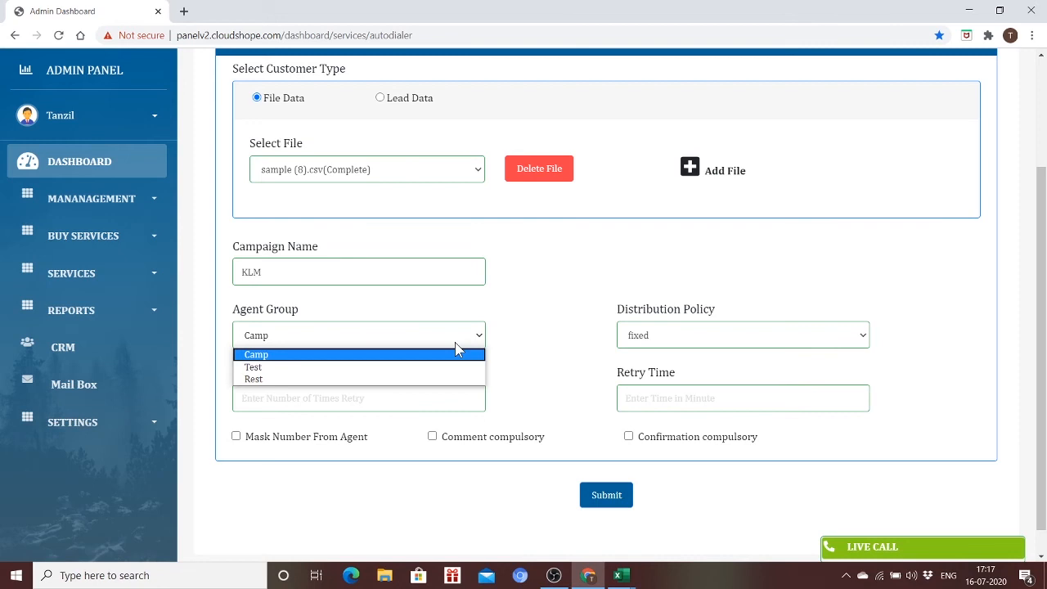
{"action": "left_click", "coordinate": [391, 381]}
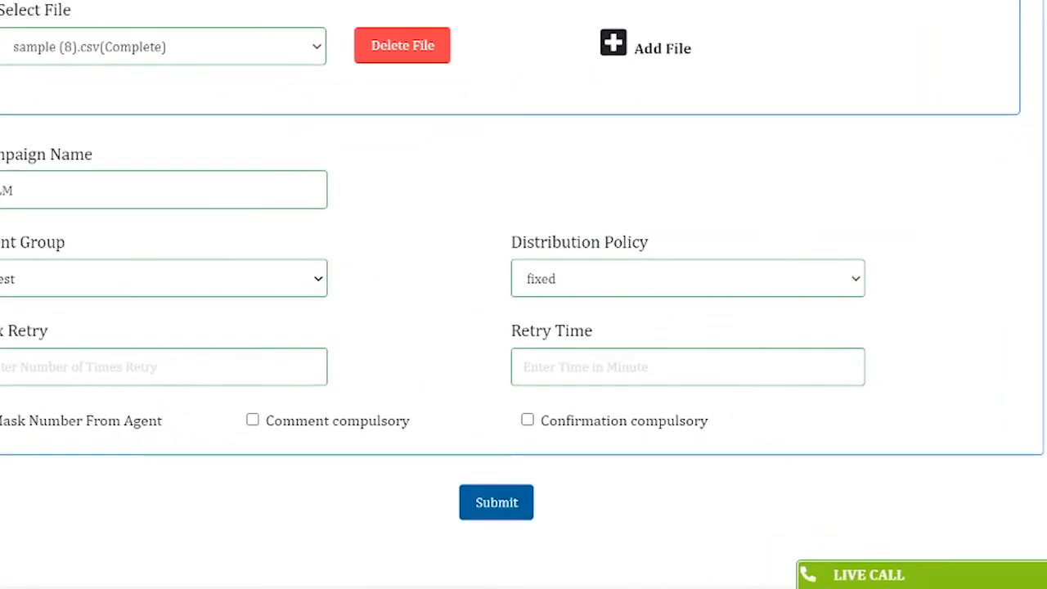
Keep the distribution policy as fixed, and set Max Retry to 2 and Retry Time to 20 minutes.
{"action": "scroll", "coordinate": [524, 294], "scroll_direction": "down", "scroll_amount": 1}
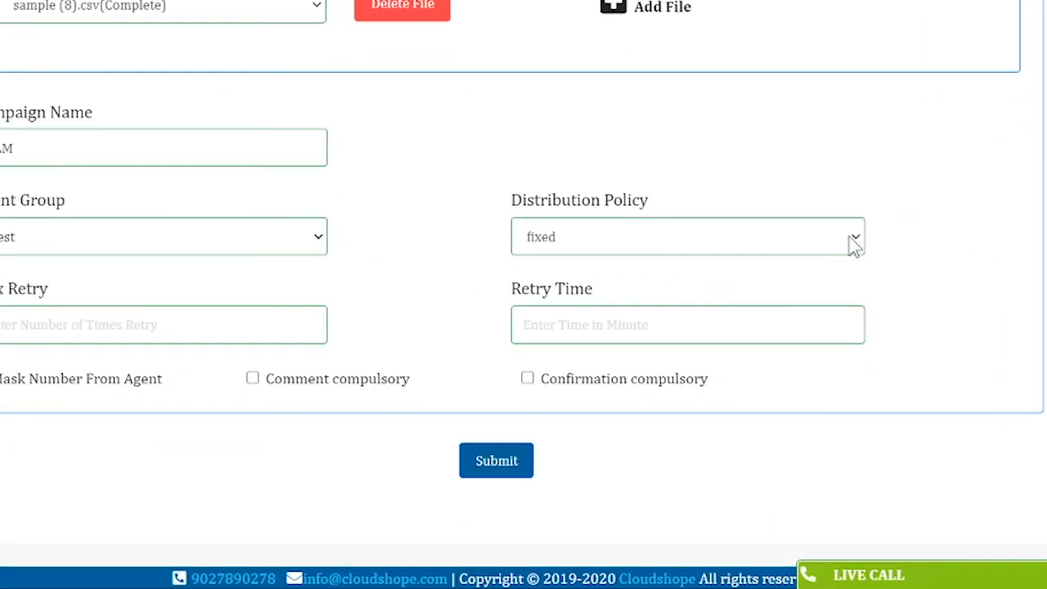
{"action": "left_click", "coordinate": [856, 240]}
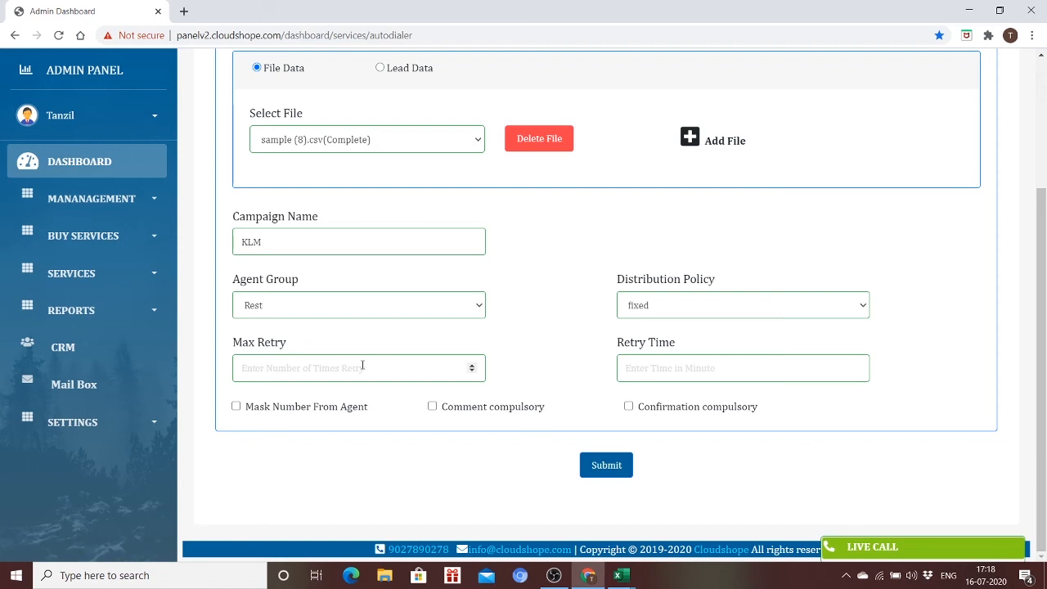
{"action": "type", "text": "2"}
{"action": "left_click", "coordinate": [646, 371]}
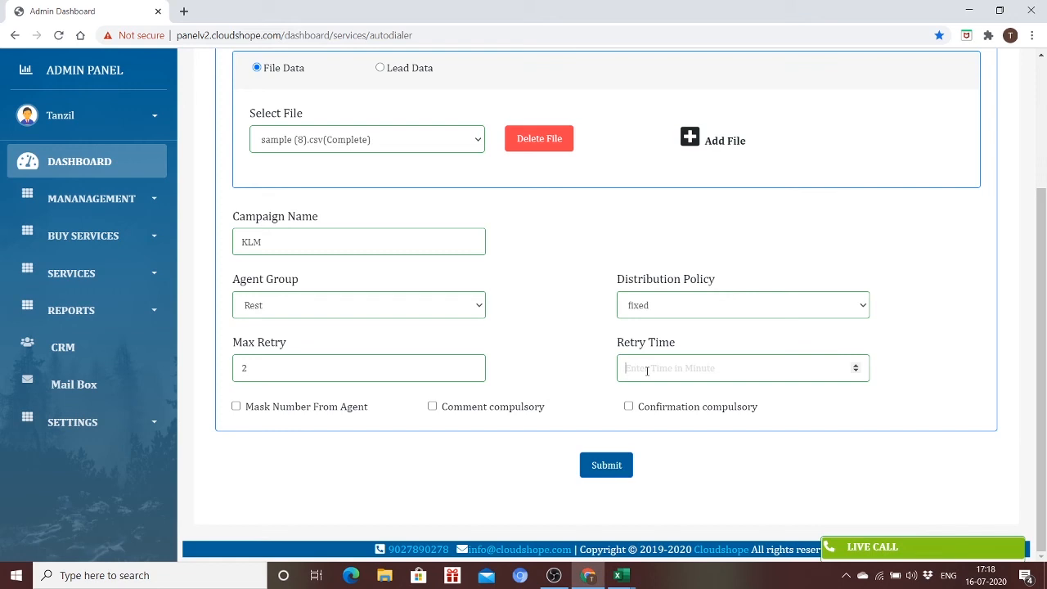
{"action": "type", "text": "20"}
Enable the campaign options Confirmation compulsory, Comment compulsory and Mask Number From Agent.
{"action": "left_click", "coordinate": [629, 406]}
{"action": "left_click", "coordinate": [434, 409]}
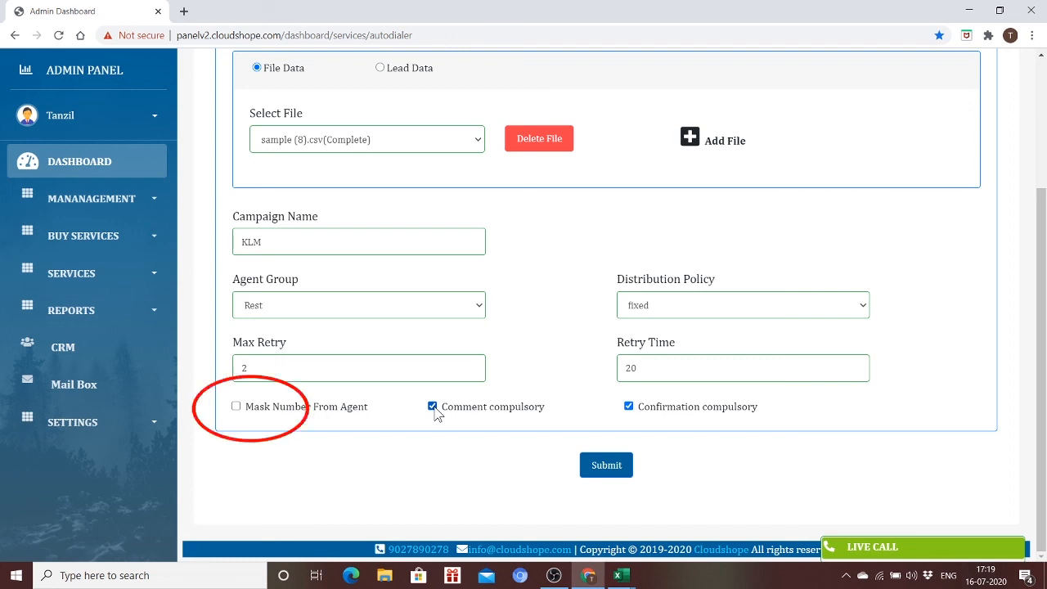
{"action": "left_click", "coordinate": [237, 406]}
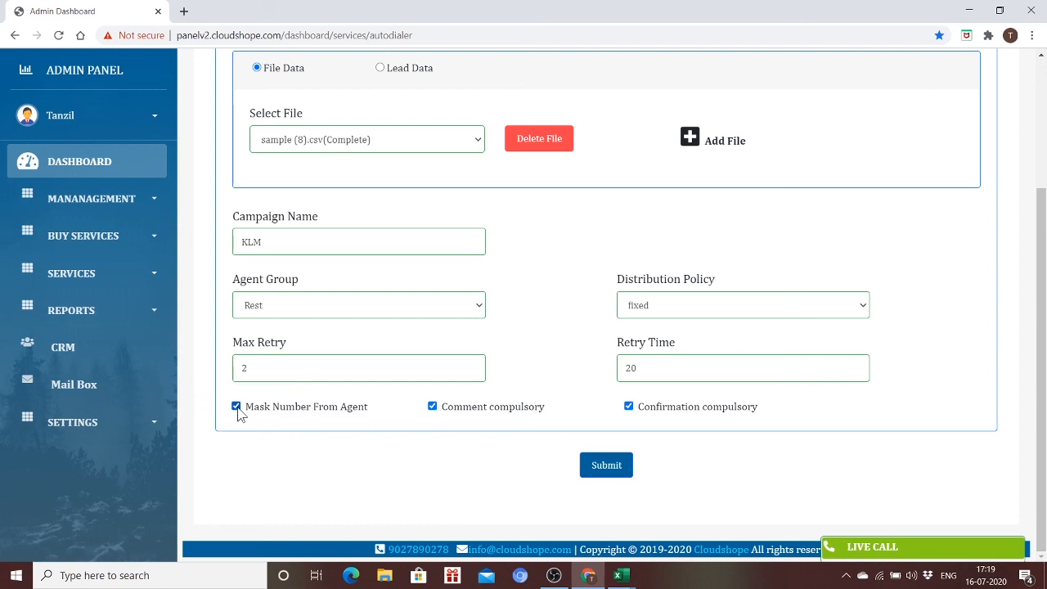
Submit the KLM campaign and select its entry in the Auto Dialer report.
{"action": "left_click", "coordinate": [594, 475]}
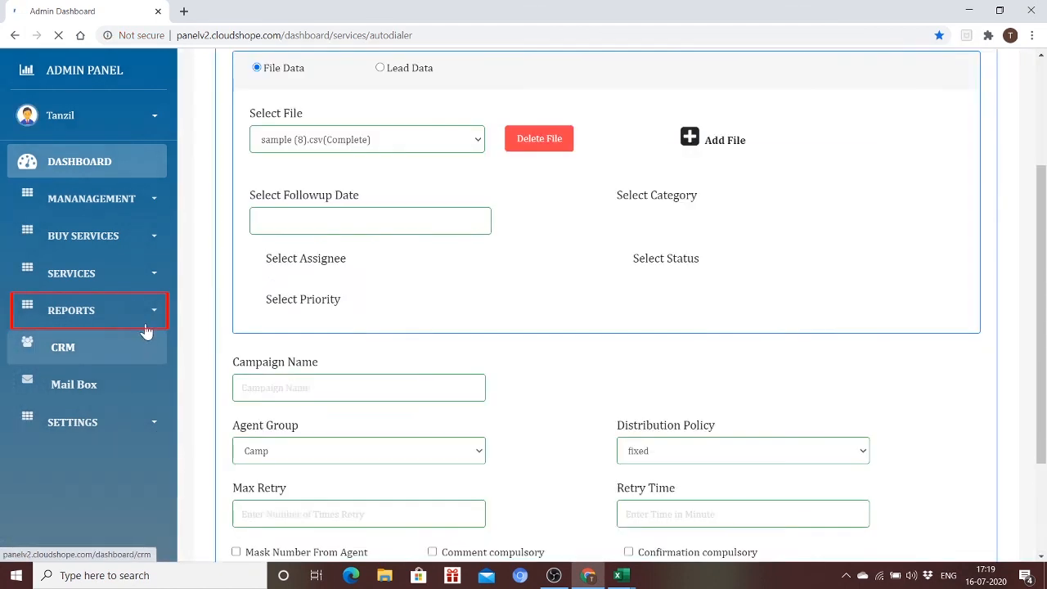
{"action": "left_click", "coordinate": [148, 317]}
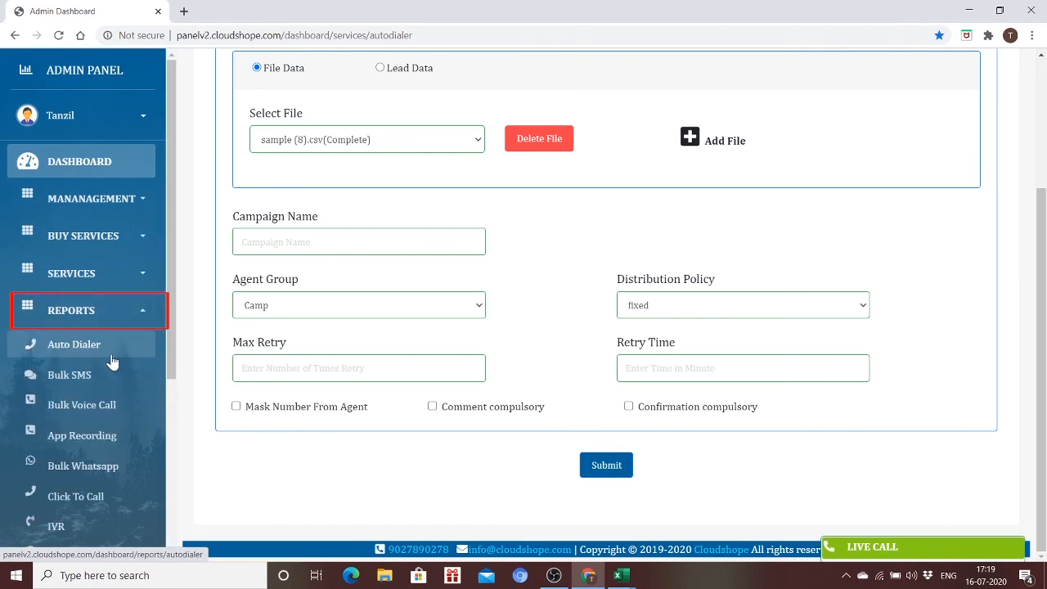
{"action": "left_click", "coordinate": [112, 362]}
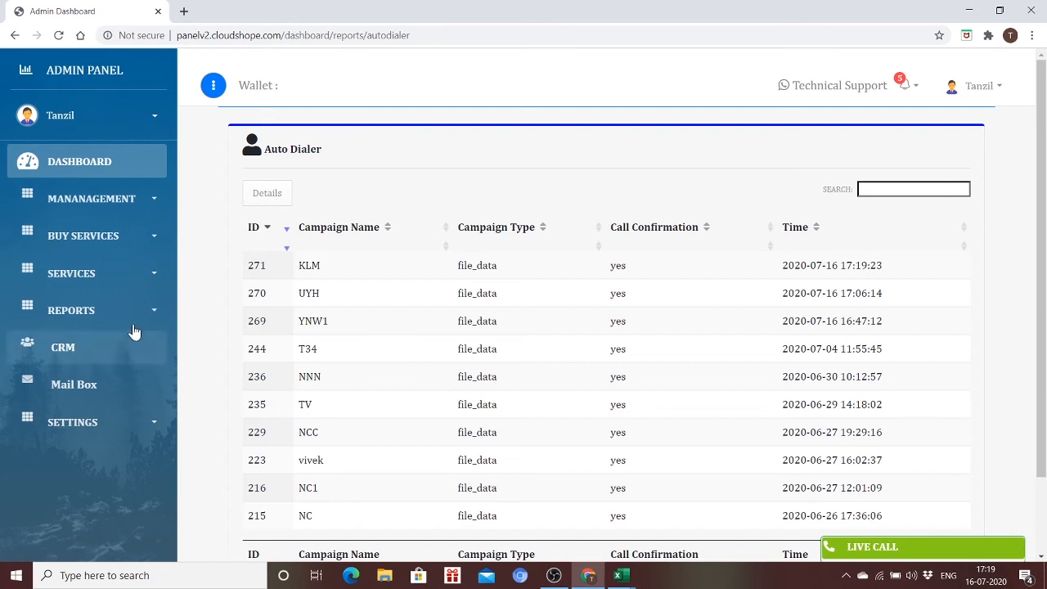
{"action": "left_click", "coordinate": [269, 269]}
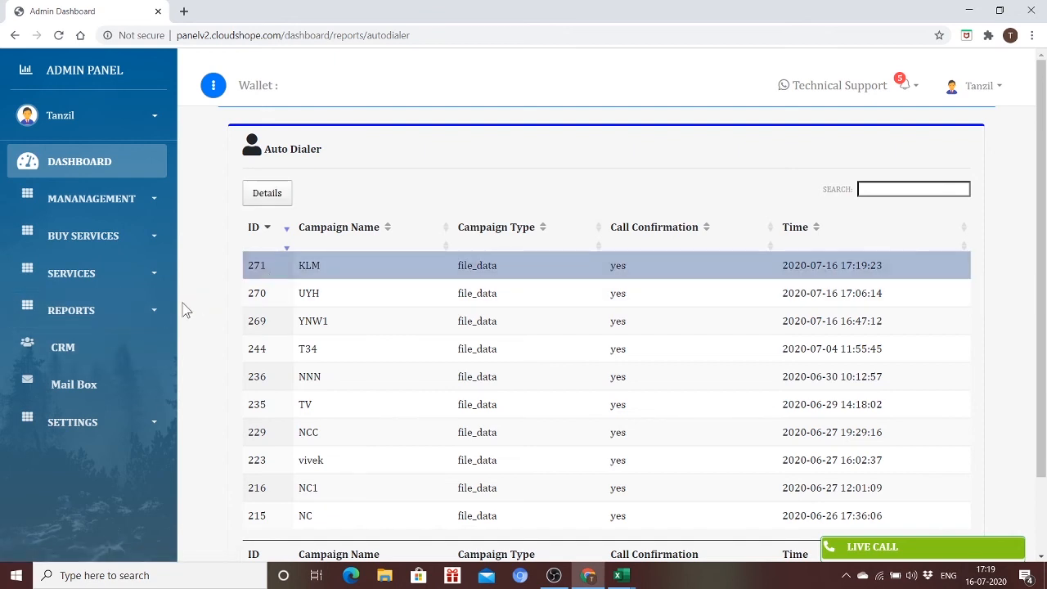
Open the App Recording report to review the agents' call recordings.
{"action": "left_click", "coordinate": [140, 313]}
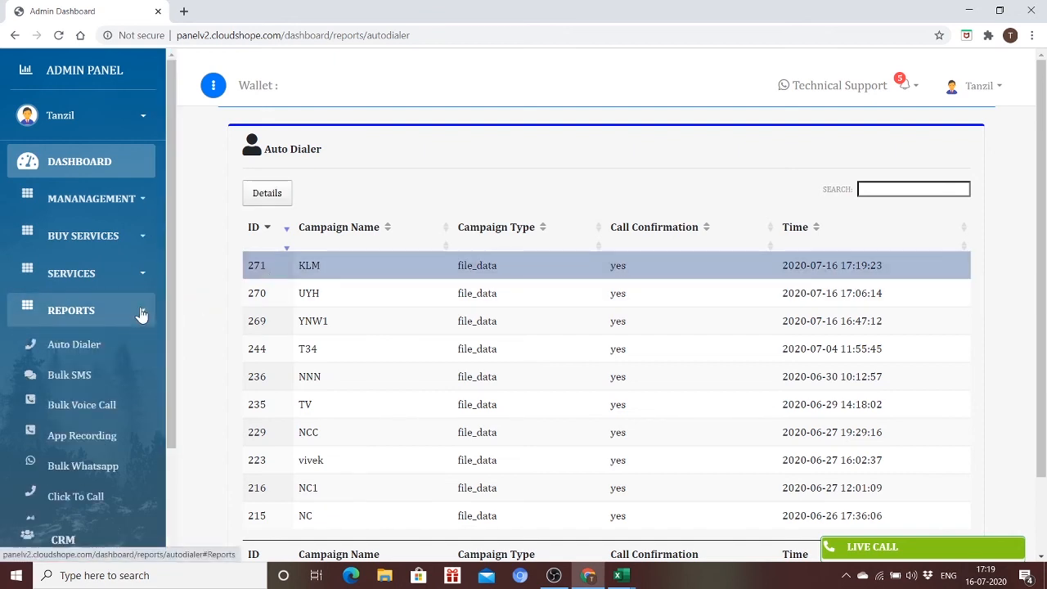
{"action": "left_click", "coordinate": [105, 446]}
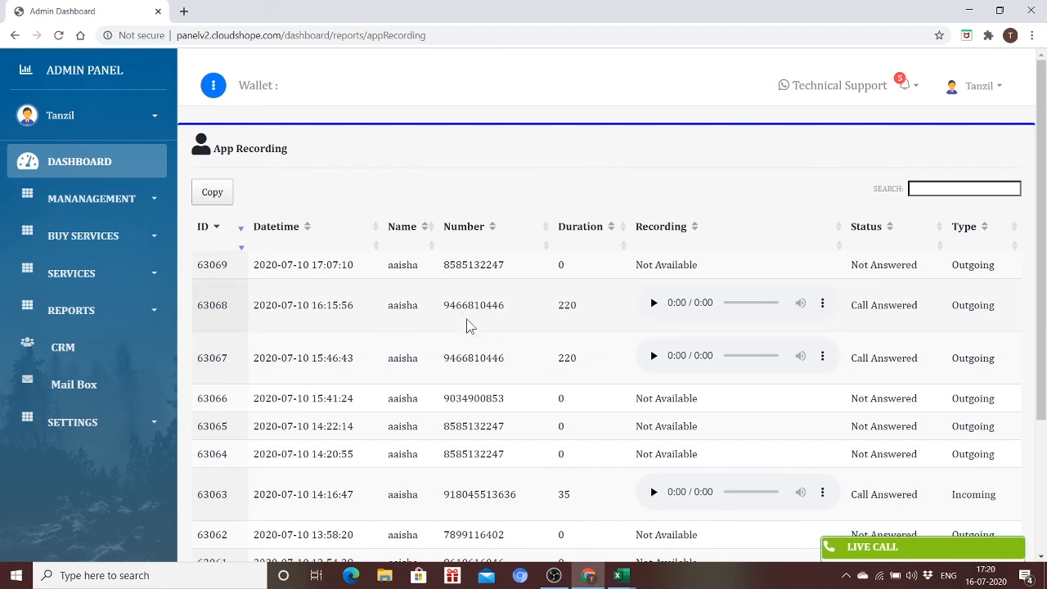
Open the CRM, select the first lead in the list, view its lead comments and close them.
{"action": "left_click", "coordinate": [113, 355]}
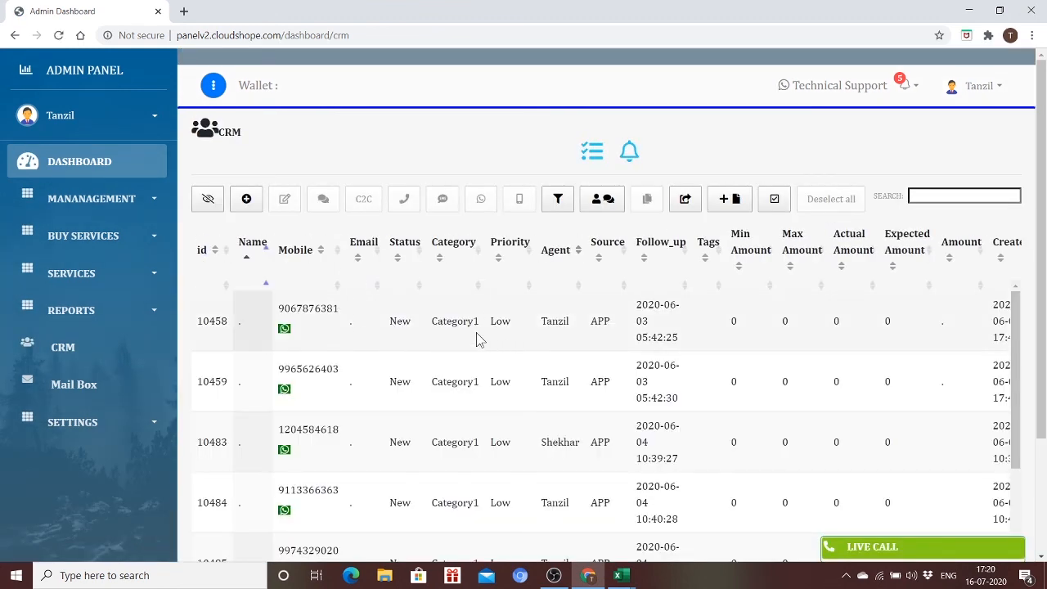
{"action": "left_click", "coordinate": [404, 321]}
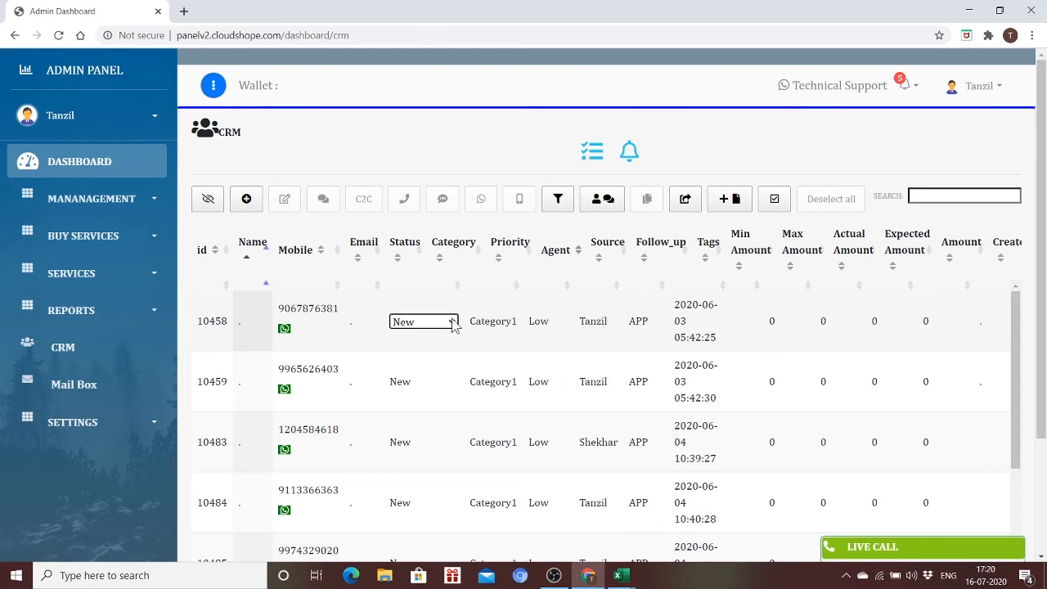
{"action": "left_click", "coordinate": [219, 311]}
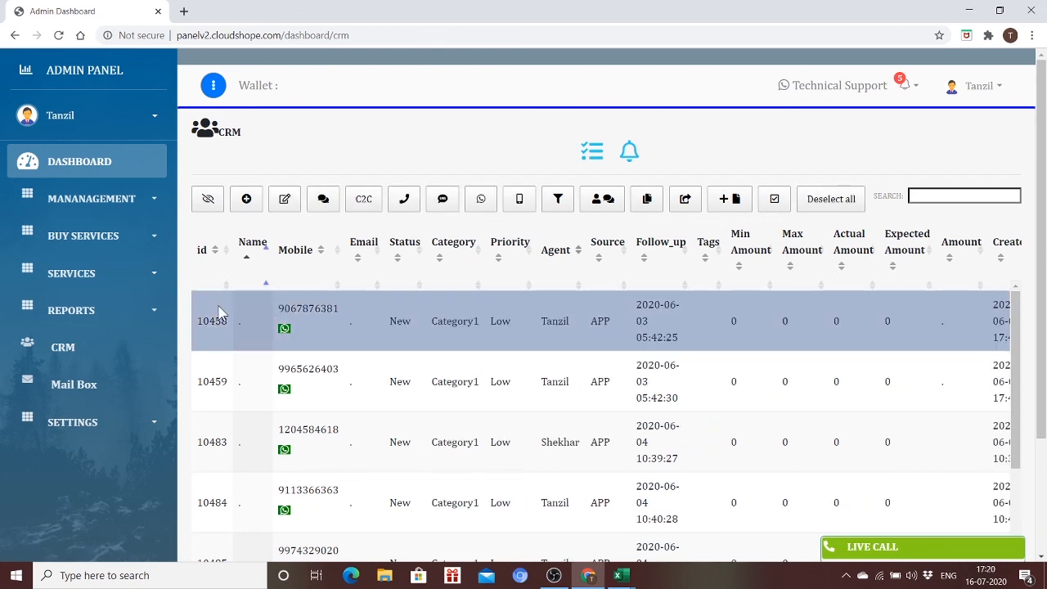
{"action": "left_click", "coordinate": [324, 200]}
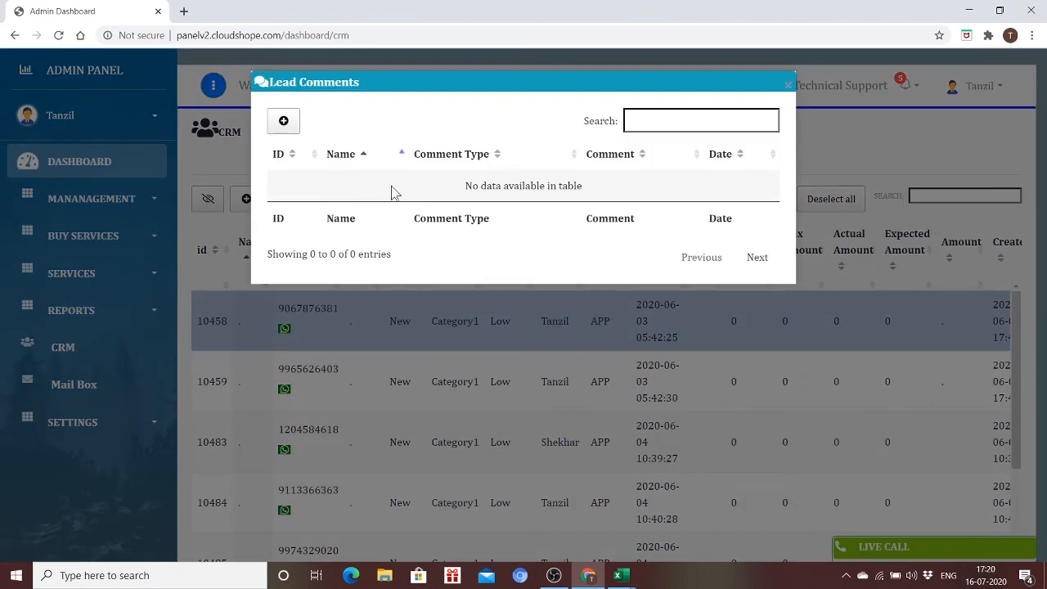
{"action": "left_click_drag", "start_coordinate": [466, 189], "coordinate": [586, 198]}
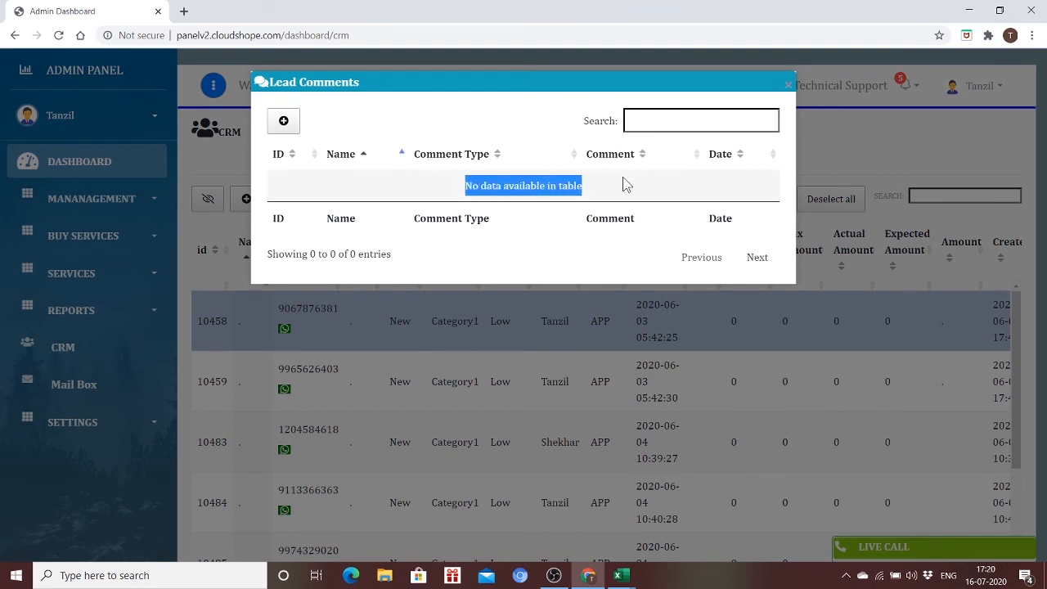
{"action": "left_click", "coordinate": [787, 86]}
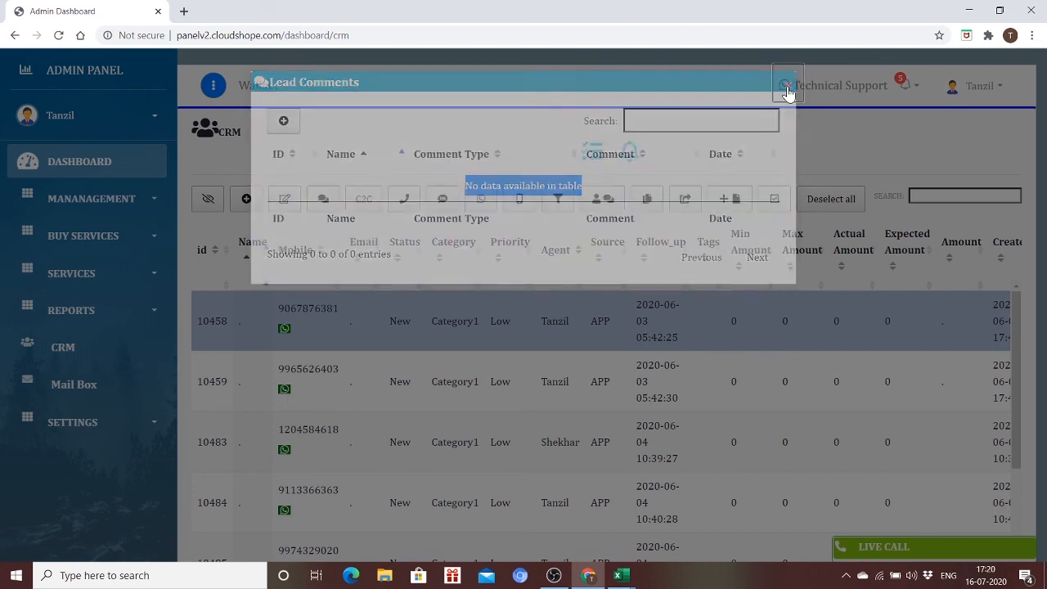